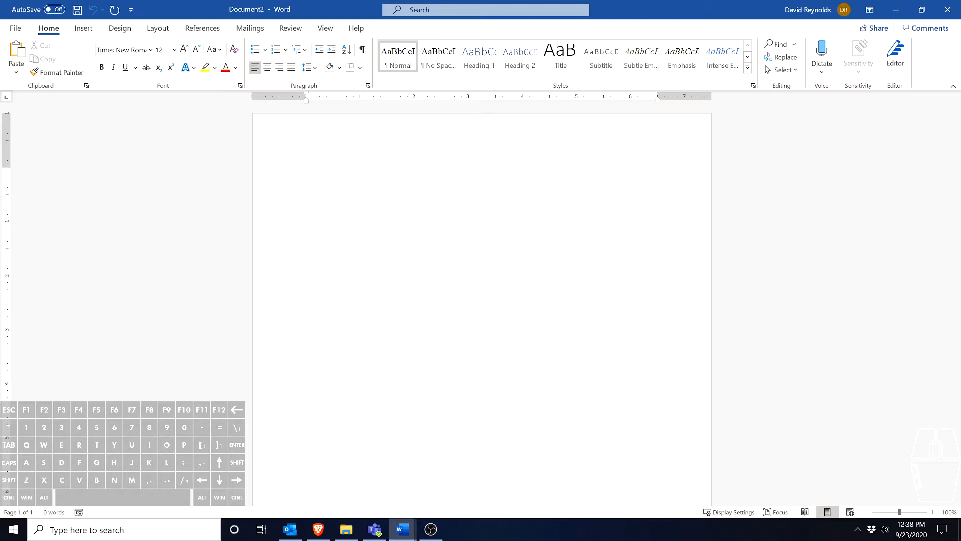
Write the sentence "This is an example of a story with a pig who goes to the market." in the blank document
type("This ")
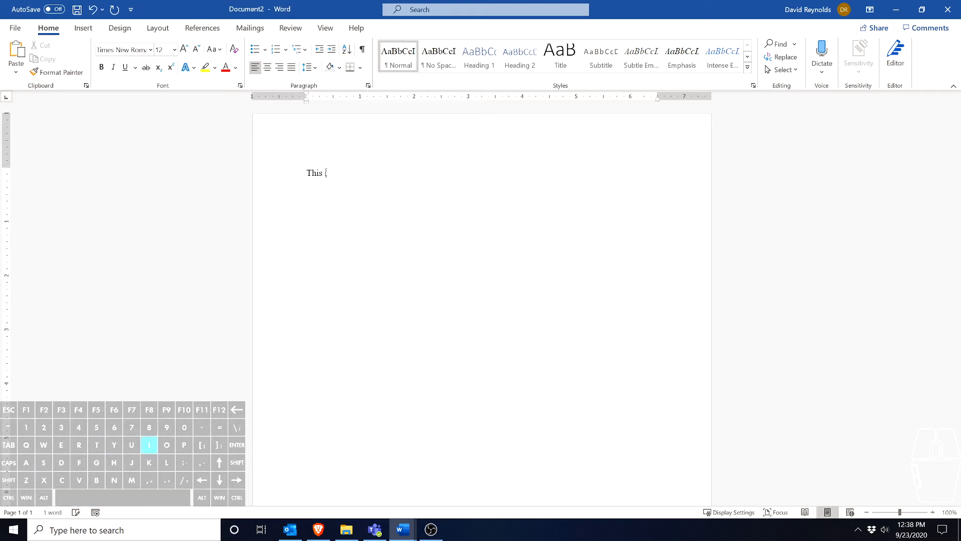
type("is an examp")
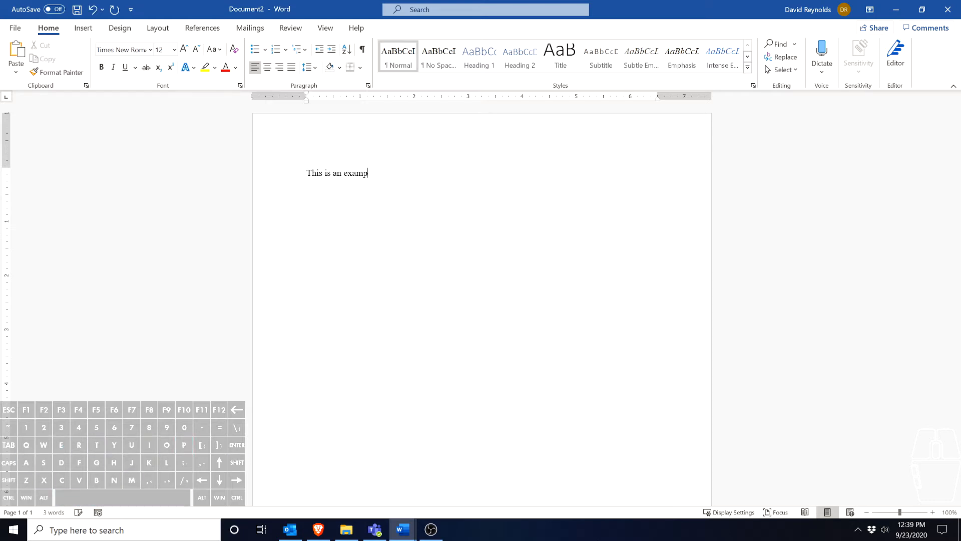
type("le of a story w")
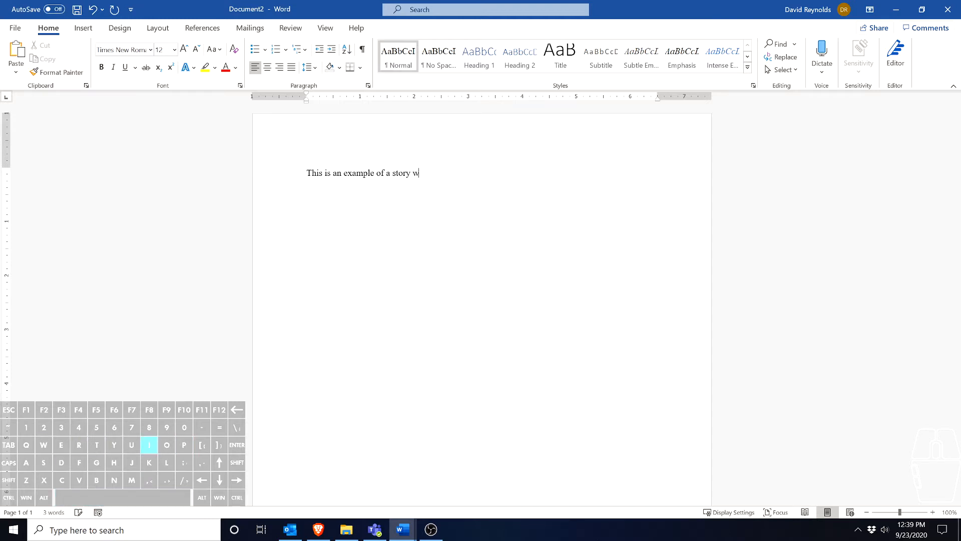
type("ith a pig whoo")
key("BackSpace")
type("coes to the mar")
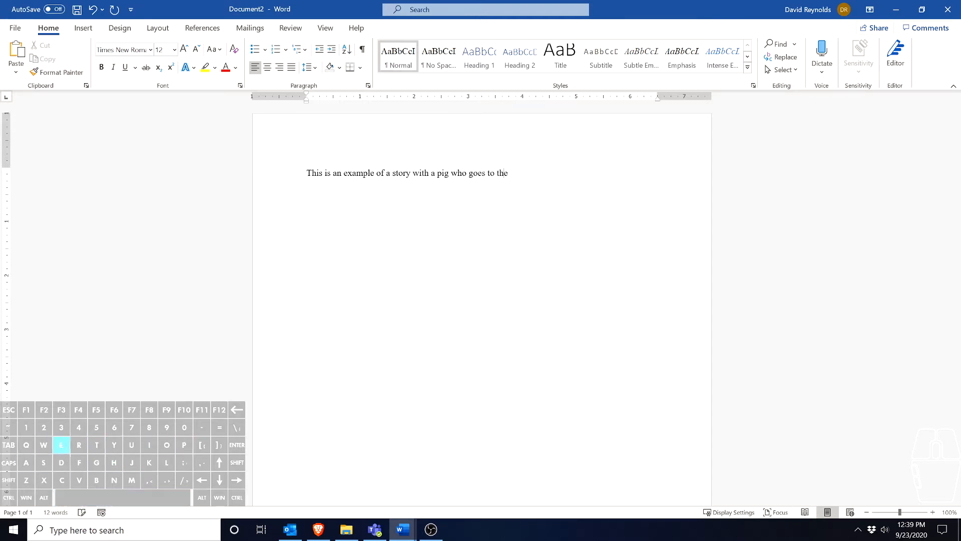
type("ket.")
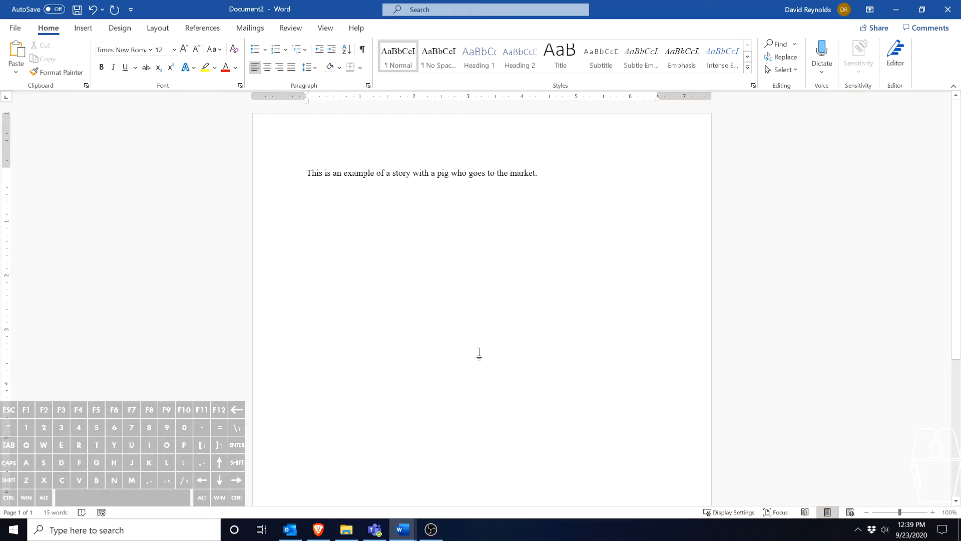
left_click(274, 178)
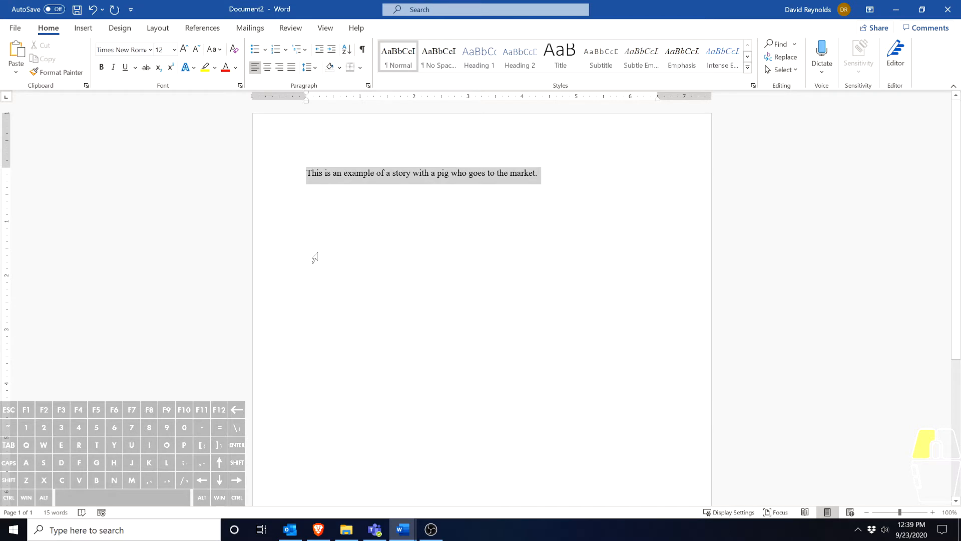
left_click(554, 197)
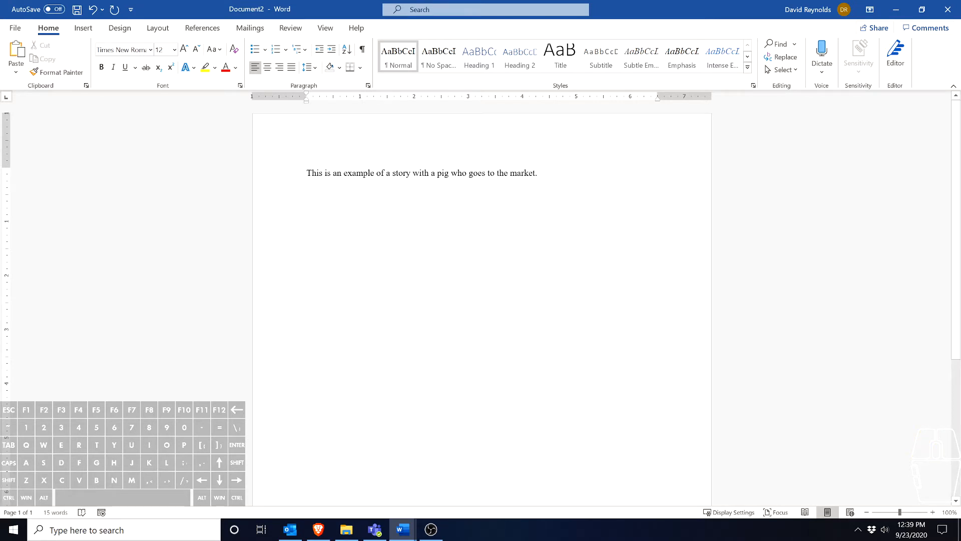
Move the example sentence down the page by inserting blank lines above it
key("Return")
key("Return")
key("Return")
key("Return")
key("Up")
key("Up")
key("Up")
key("Down")
key("Down")
key("Down")
key("Down")
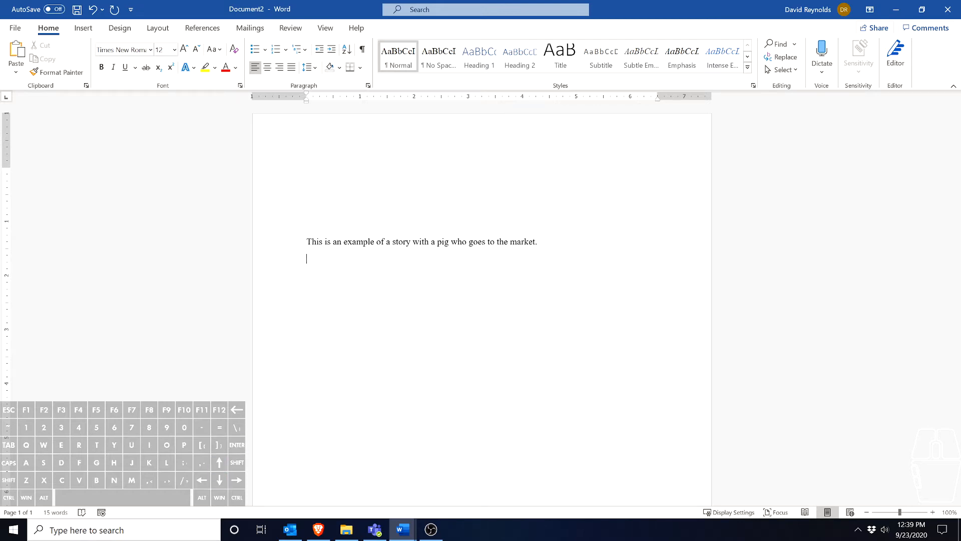
Indent the start of the example sentence by about 4 inches with tab spacing
key("Tab")
key("Tab")
key("Tab")
key("Tab")
key("Tab")
key("Tab")
key("Tab")
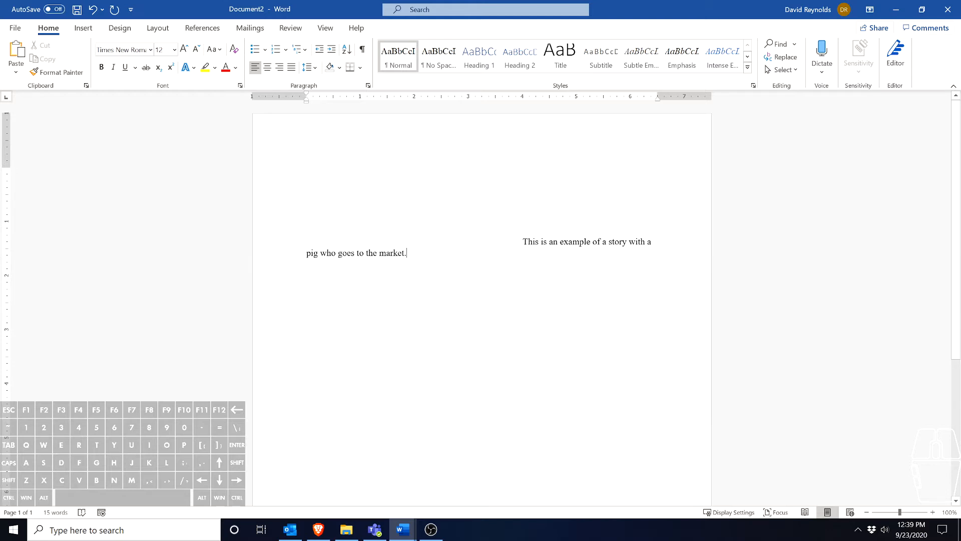
Replace the sentence with "Tables" and "Columns", separated by a blank line, and clear all the text from the page
left_click_drag(408, 253, 410, 227)
key("BackSpace")
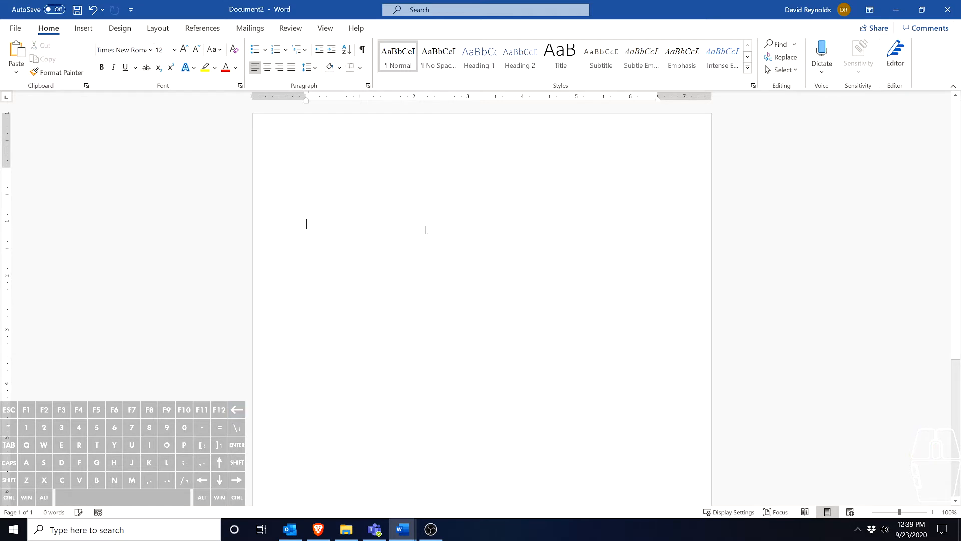
type("Tables")
key("Return")
key("Return")
type("Columns")
left_click_drag(506, 326, 193, 177)
key("BackSpace")
Start saving a copy in the school district's OneDrive, in the folder Example Organization > Computer Science > 6th - Word
left_click(18, 29)
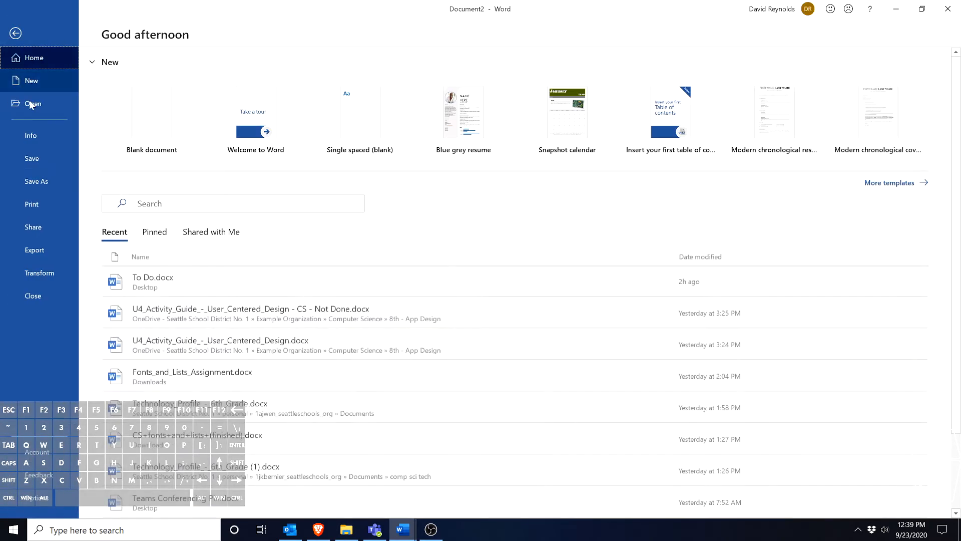
left_click(38, 175)
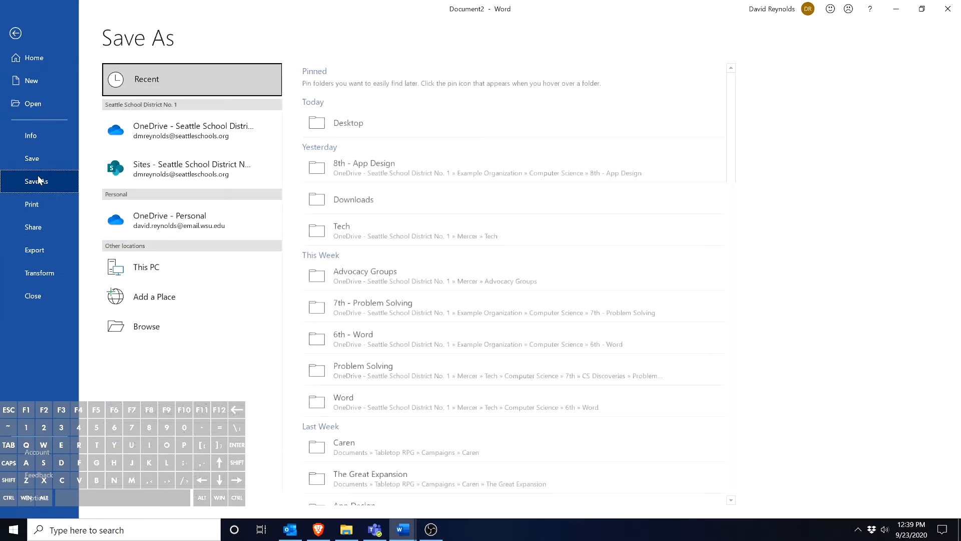
left_click(205, 138)
scroll(399, 438, "down", 2)
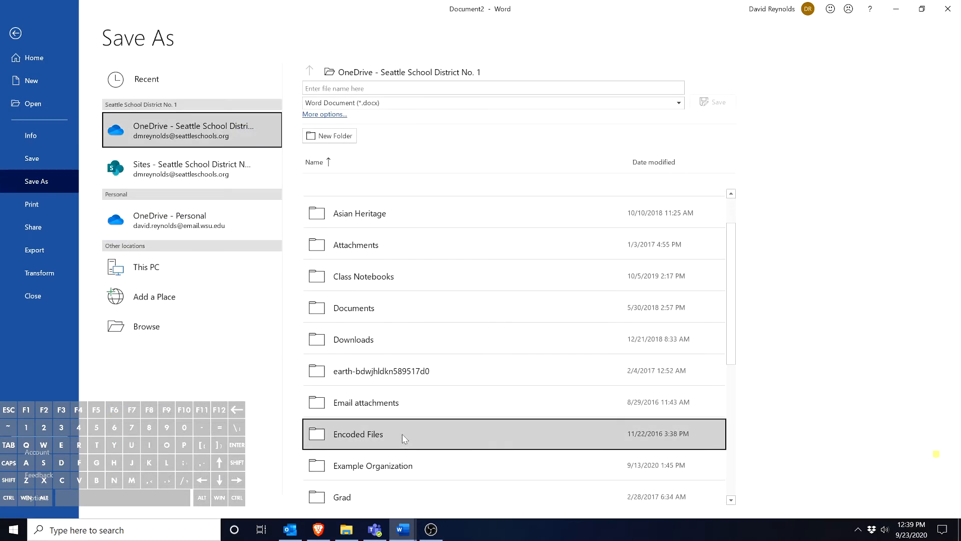
left_click(371, 466)
left_click(368, 236)
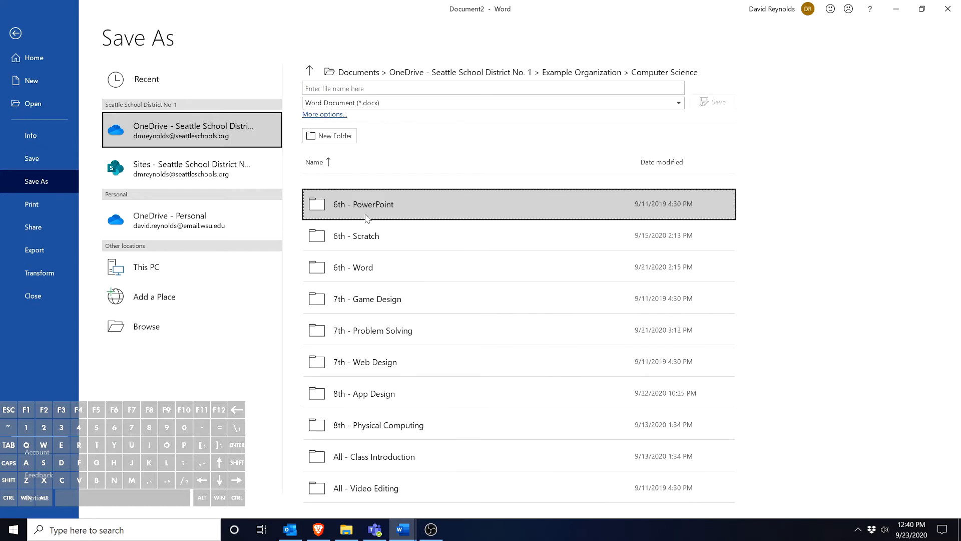
left_click(389, 275)
Save the document under the file name "Columns and Tables - CS - Not Done"
left_click(363, 88)
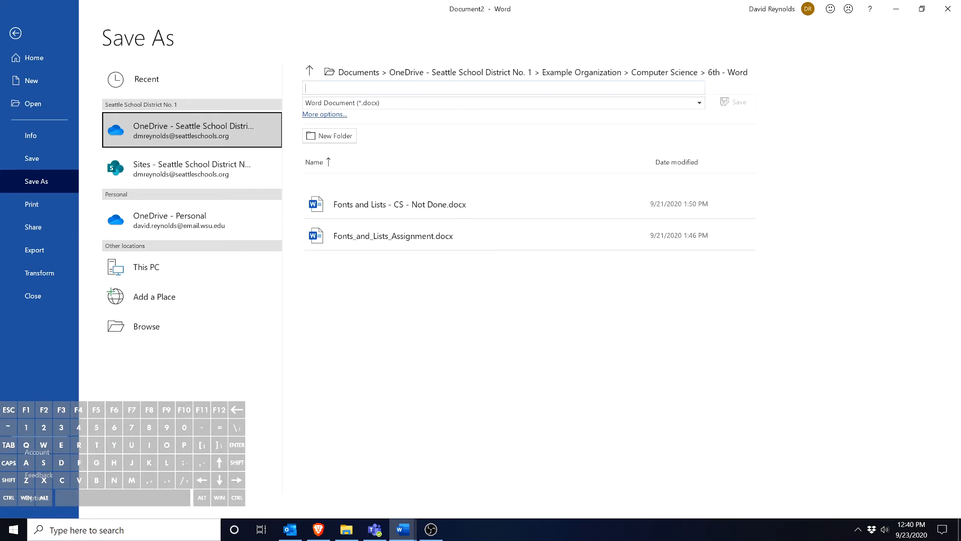
type("Columns and Tab")
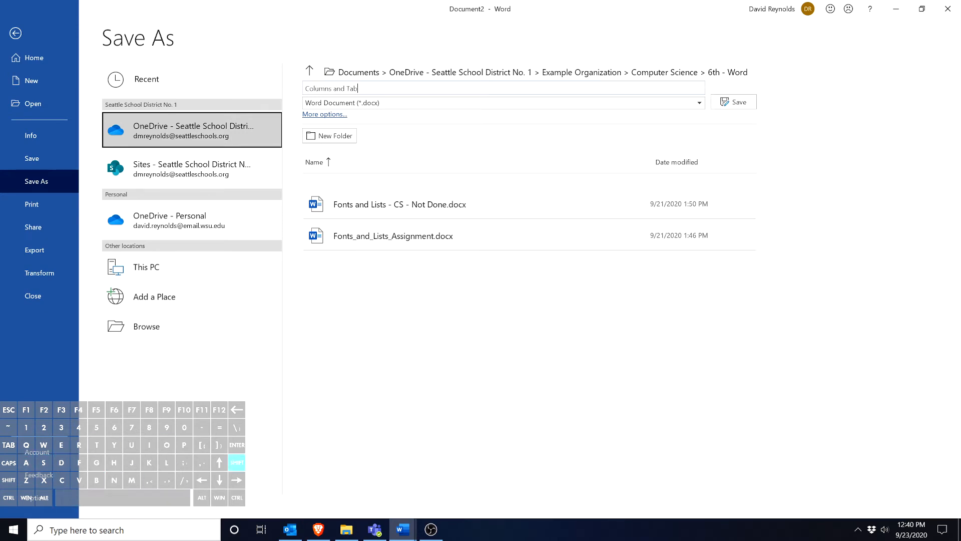
type("les - CS - Not Done")
key("Return")
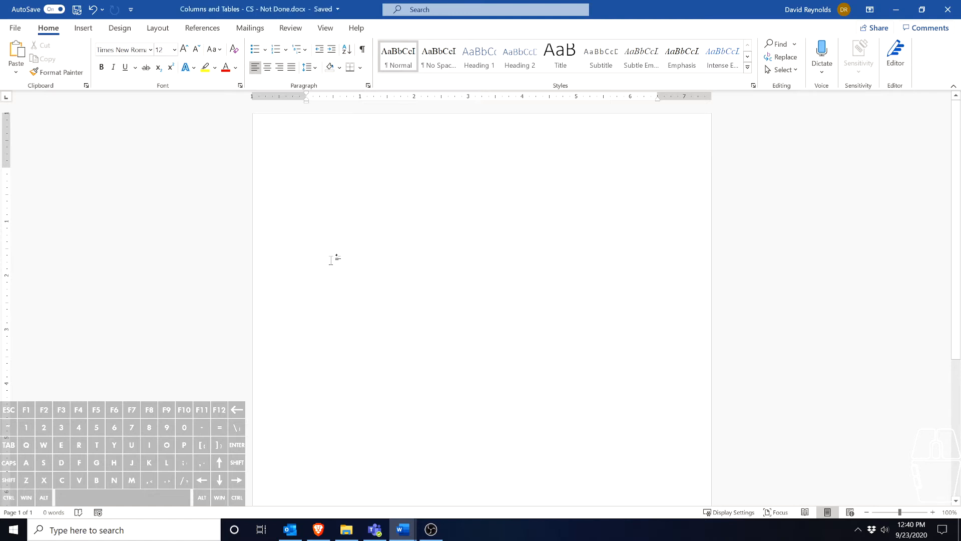
left_click(92, 34)
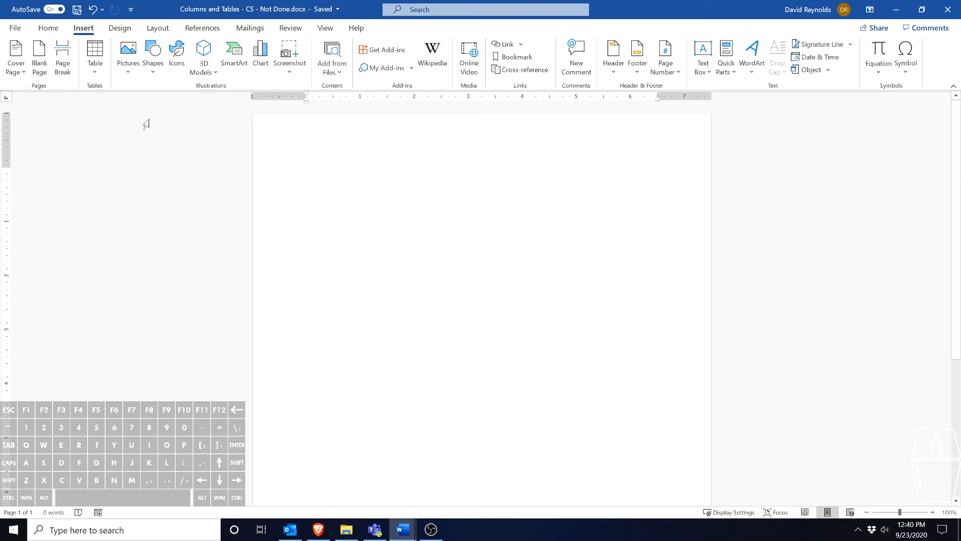
left_click(97, 74)
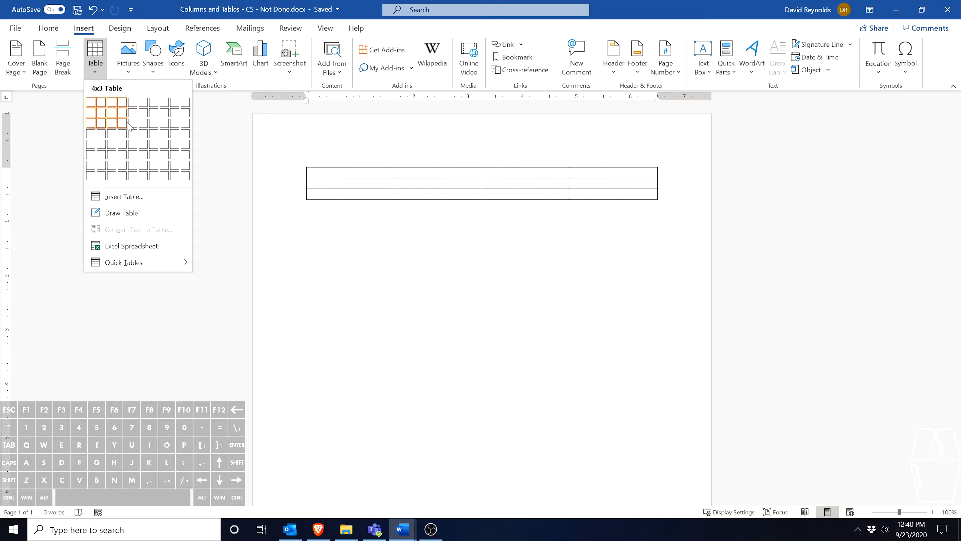
left_click(119, 199)
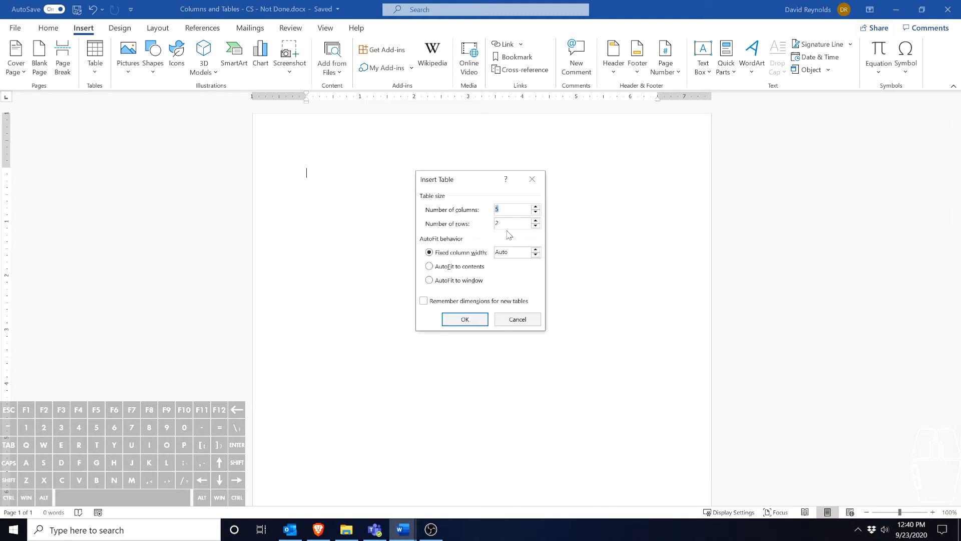
left_click(517, 323)
Insert a table with four columns and four rows
left_click(98, 81)
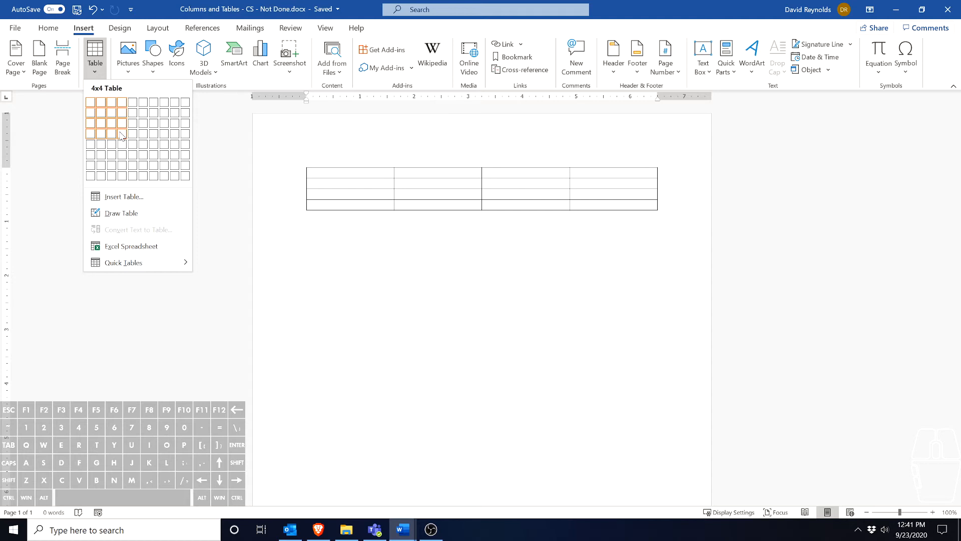
left_click(121, 135)
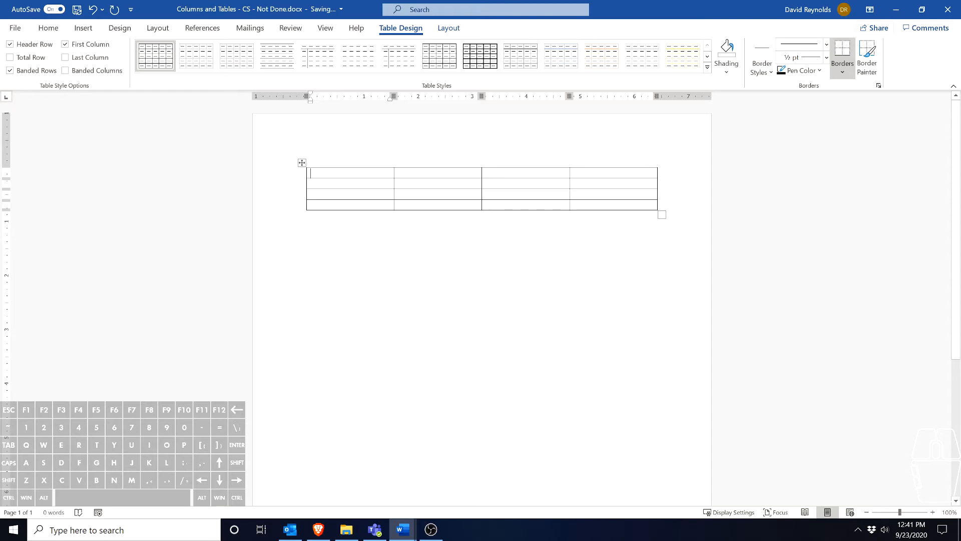
Move the table up near the page's upper margin and enlarge it to cells about 1.6 inches wide and 1.1 inches high
left_click(302, 163)
left_click(307, 279)
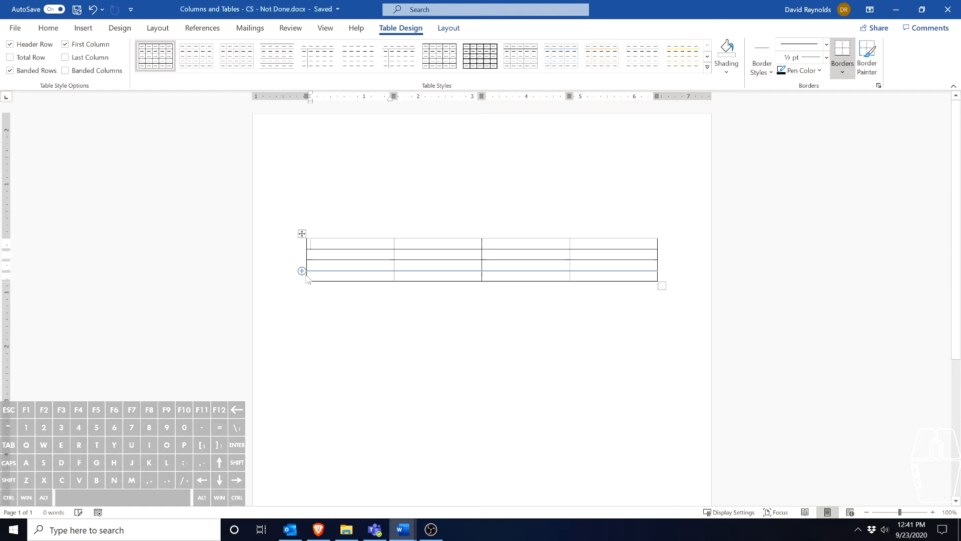
left_click_drag(303, 233, 302, 149)
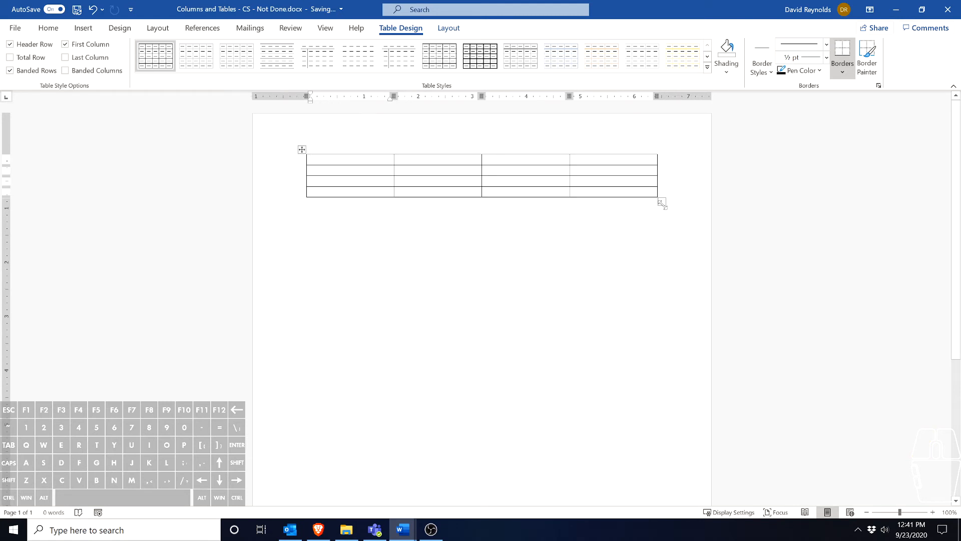
left_click_drag(662, 203, 651, 399)
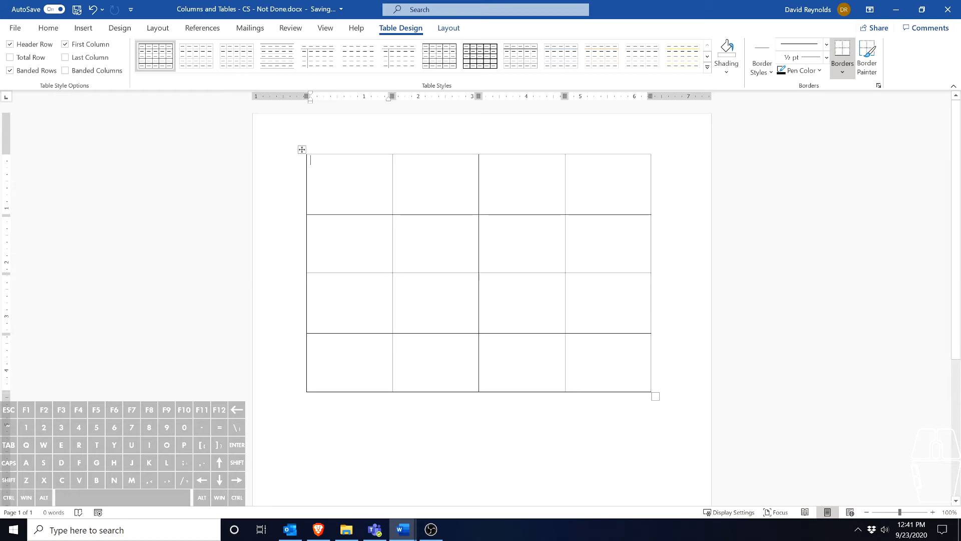
Widen the second column to about 2.53 inches at the third column's expense, and reduce the first row's height to about 1.06 inches
left_click(431, 215)
left_click(431, 215)
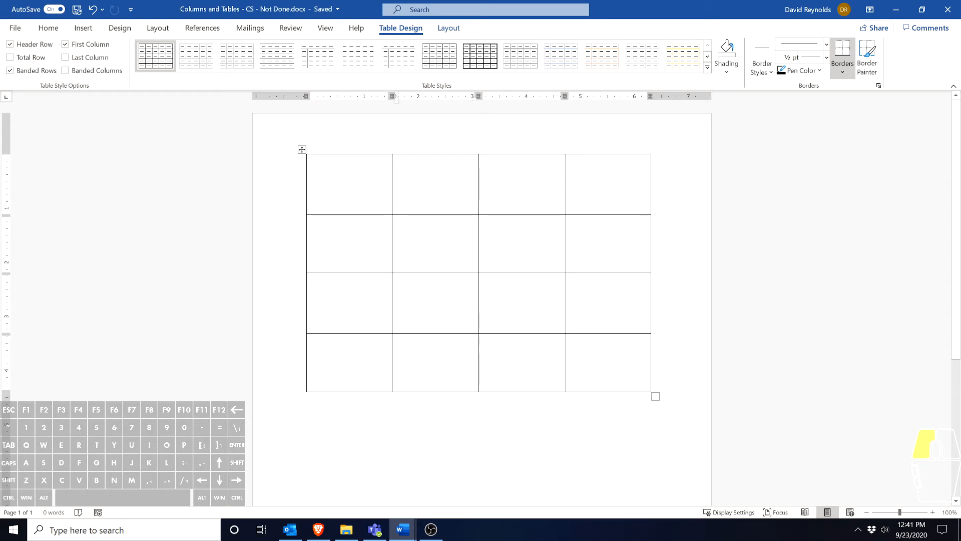
left_click_drag(476, 172, 529, 175)
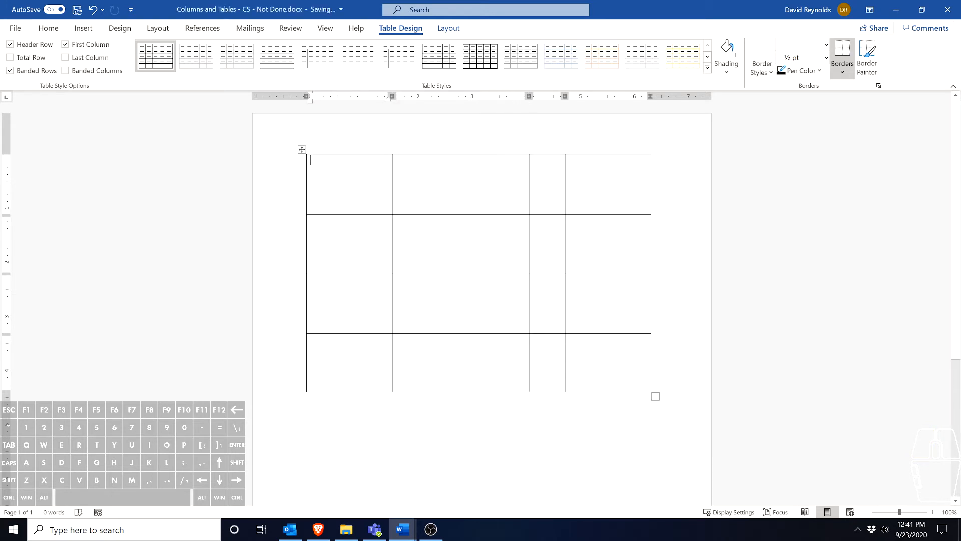
left_click(450, 215)
mouse_move(438, 215)
left_mouse_down()
mouse_move(436, 249)
mouse_move(431, 220)
mouse_move(427, 241)
mouse_move(433, 279)
mouse_move(448, 261)
mouse_move(440, 241)
mouse_move(448, 175)
mouse_move(449, 212)
left_mouse_up()
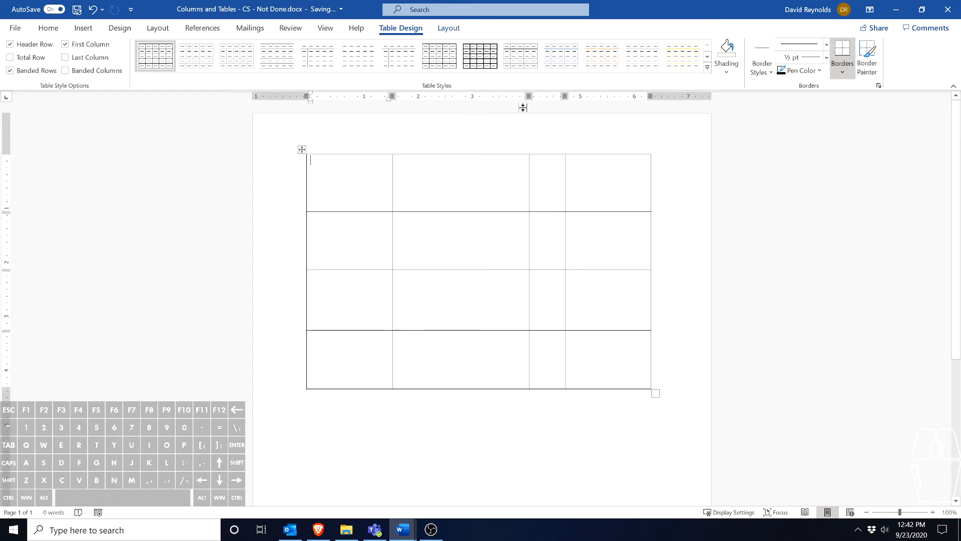
left_click(441, 29)
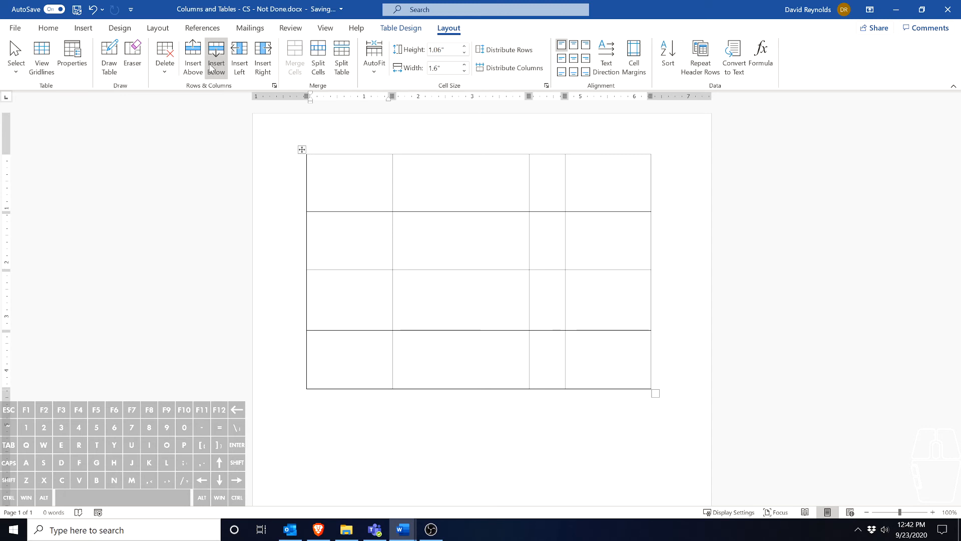
left_click(167, 69)
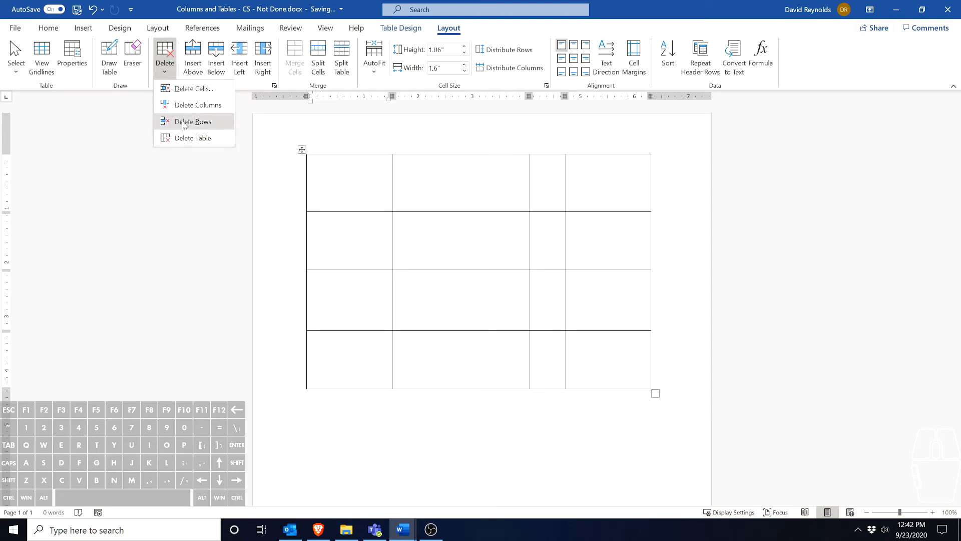
left_click(160, 73)
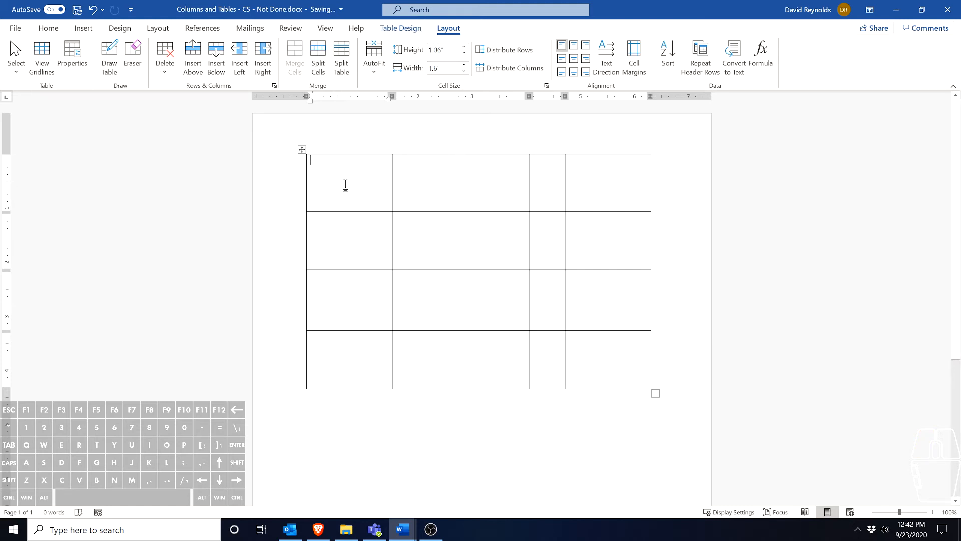
Fill the first row's cells with "Word 1", "Word 2", "Word 3" and "Word 4", and place the cursor below the table
type("Word 1")
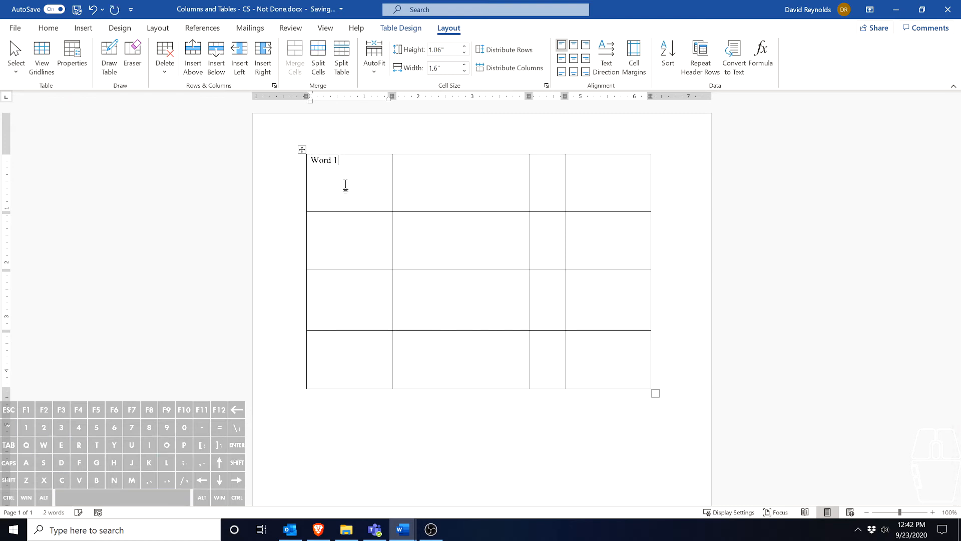
key("Tab")
type("Word 2")
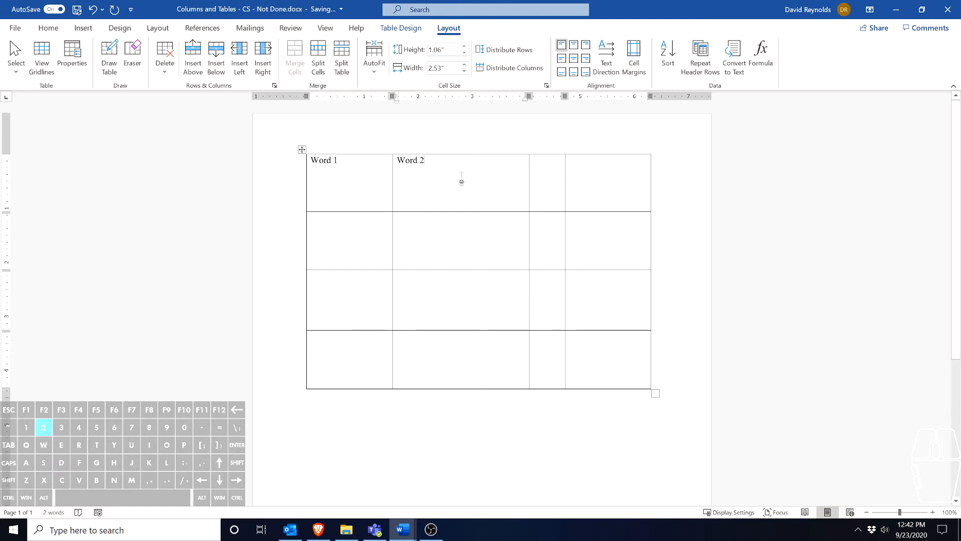
key("Tab")
type("Woe")
key("BackSpace")
type("r")
type("Word 4")
key("Down")
key("Down")
key("Down")
key("Down")
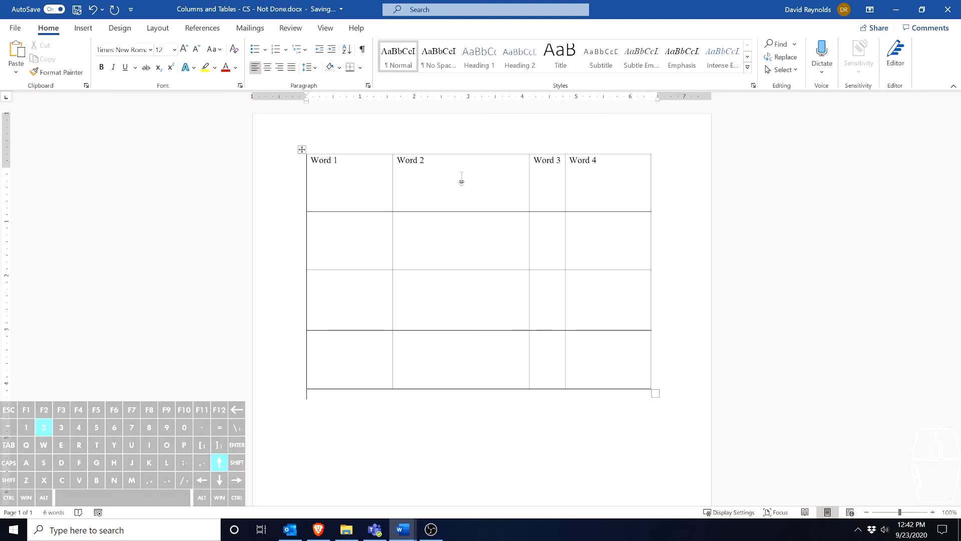
Move the text cursor from cell to cell through the table, across its rows and down its columns
key("Up")
key("Up")
key("Right")
key("Left")
key("Up")
key("Right")
key("Right")
key("Right")
key("Left")
key("Left")
key("Left")
key("Right")
key("Right")
key("Right")
key("Down")
key("Up")
key("Left")
key("Down")
key("Up")
key("Down")
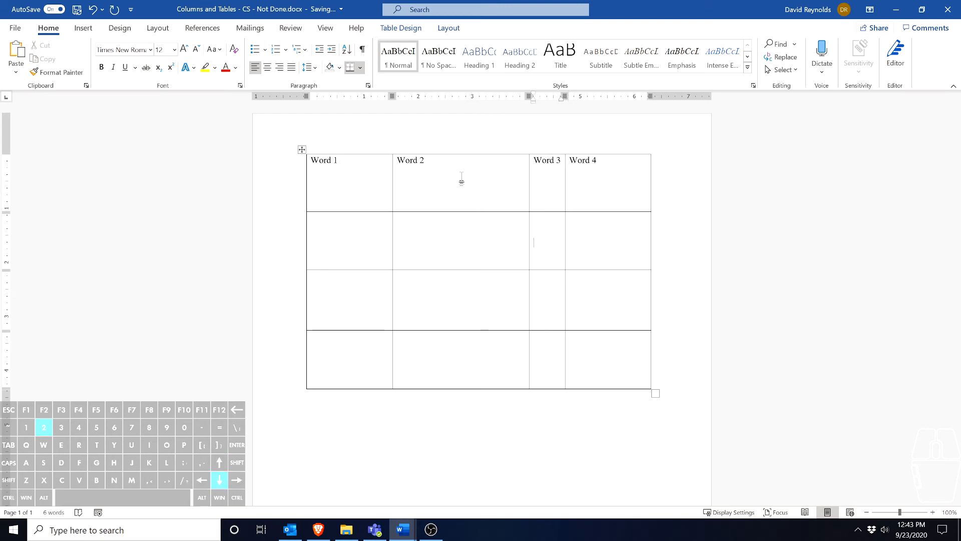
key("Left")
key("Left")
key("Right")
key("Right")
key("Right")
key("Right")
key("Right")
key("Left")
key("Left")
key("Left")
key("Left")
key("Left")
key("Left")
key("Left")
key("Left")
key("Left")
key("Left")
key("Left")
key("Left")
key("Left")
key("Left")
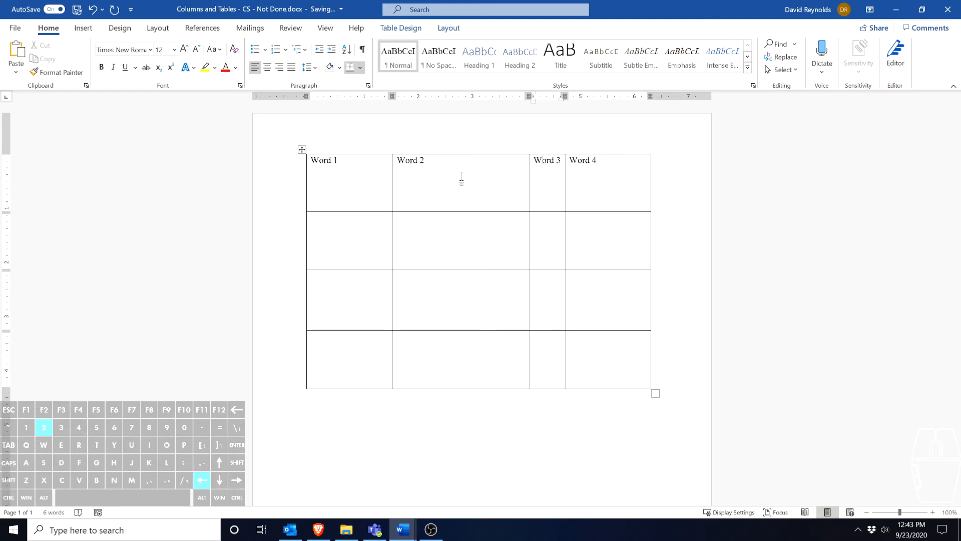
key("Left")
key("Down")
key("Down")
key("Down")
key("Right")
key("Right")
key("Up")
key("Left")
key("Left")
key("Left")
key("Tab")
key("Tab")
key("Tab")
key("Left")
key("Left")
key("Left")
key("Up")
key("Tab")
key("Tab")
key("Left")
key("Left")
key("Down")
key("Down")
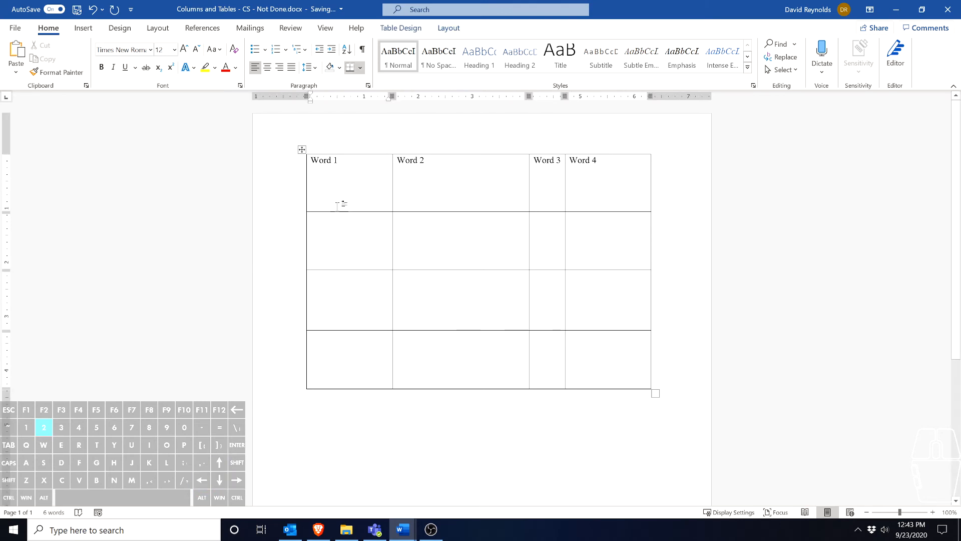
Shade the cell in the second row and second column with the standard orange color
left_click(448, 221)
left_click(421, 28)
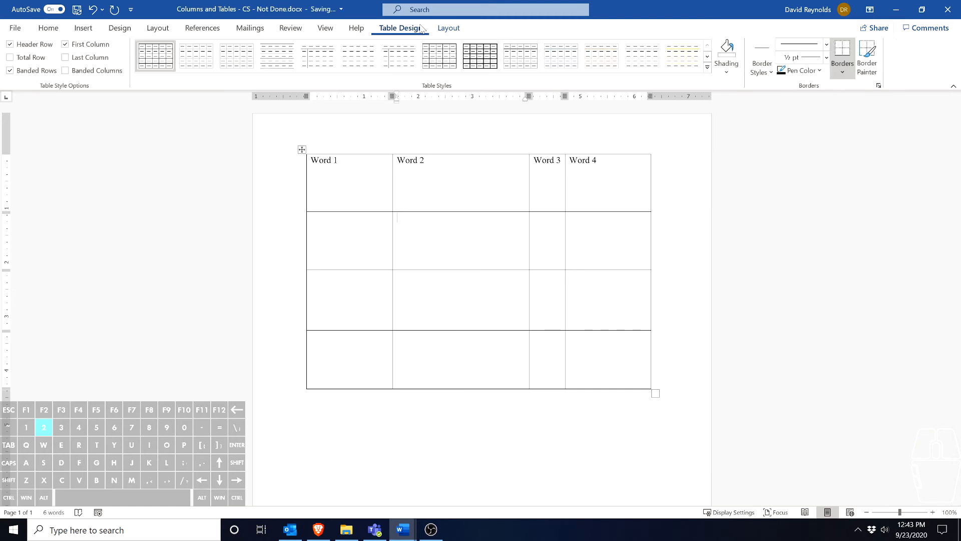
left_click(726, 71)
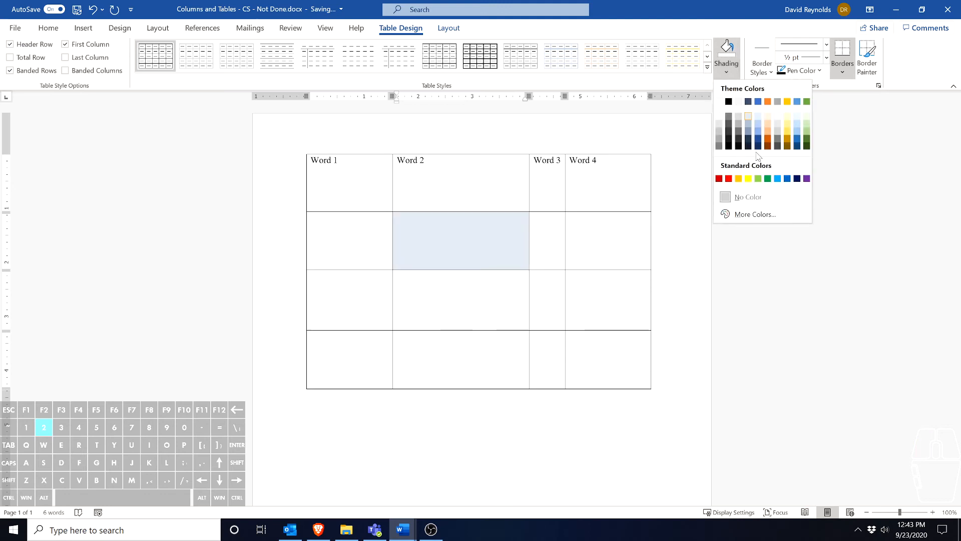
left_click(738, 178)
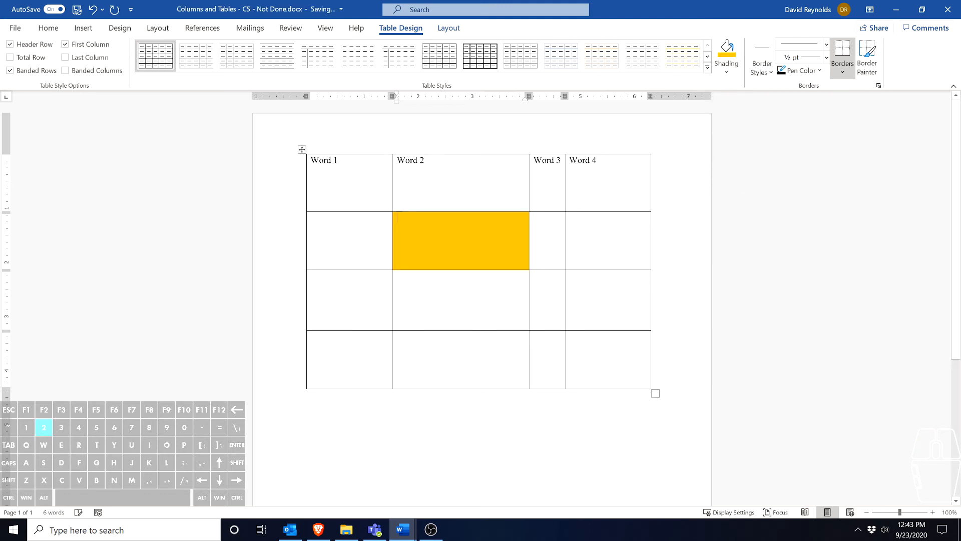
Outline the cell in the second row and fourth column with a 1 ½ pt orange theme border
left_click(609, 242)
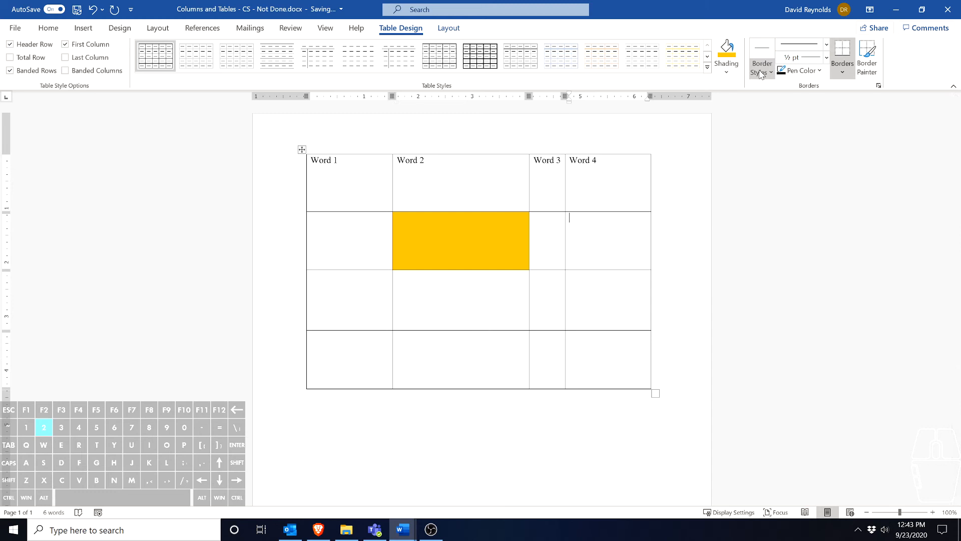
left_click(760, 73)
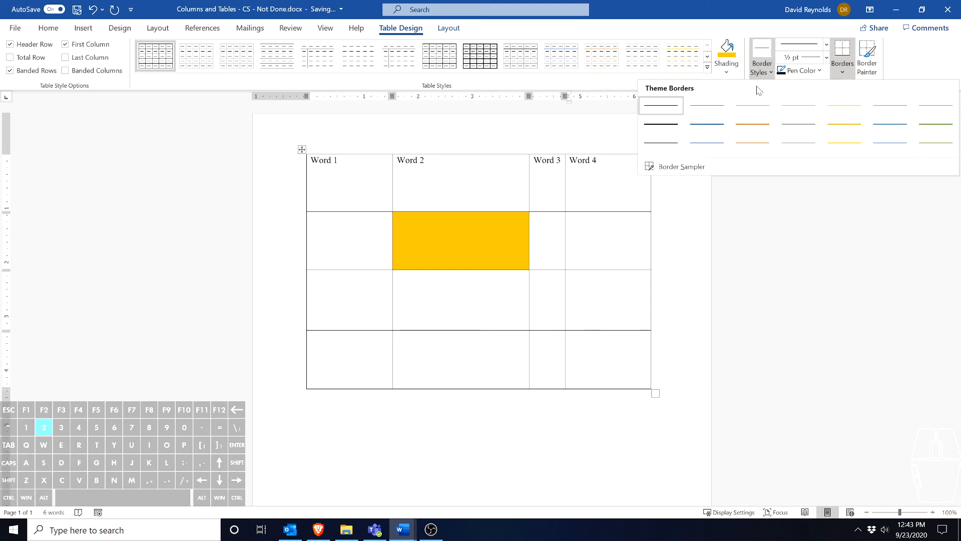
left_click(753, 124)
left_click_drag(596, 202, 617, 266)
left_click(764, 74)
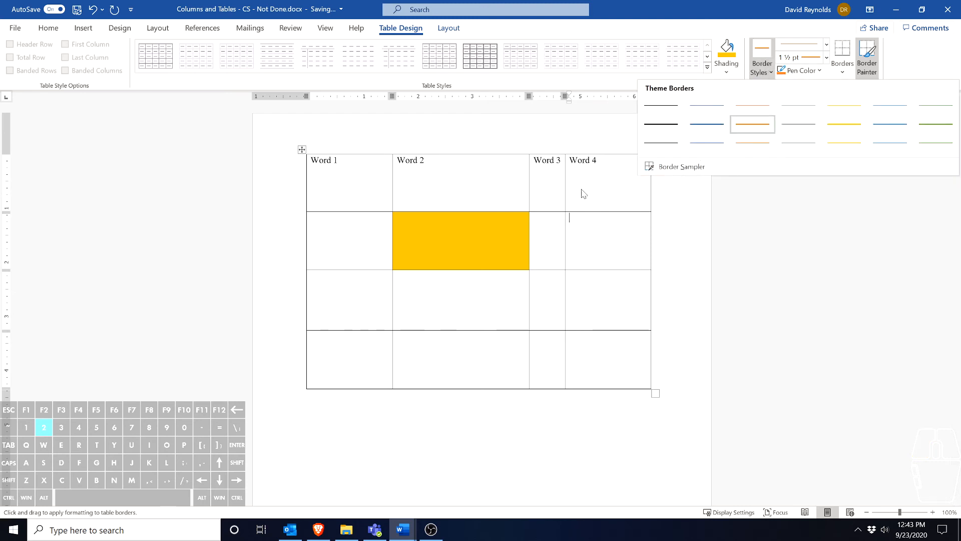
left_click(804, 58)
left_click(843, 68)
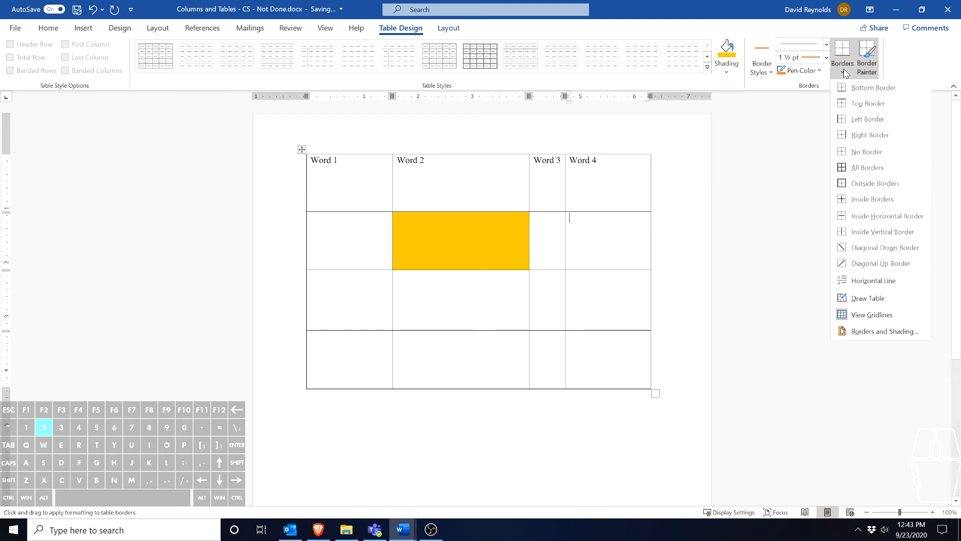
left_click(870, 167)
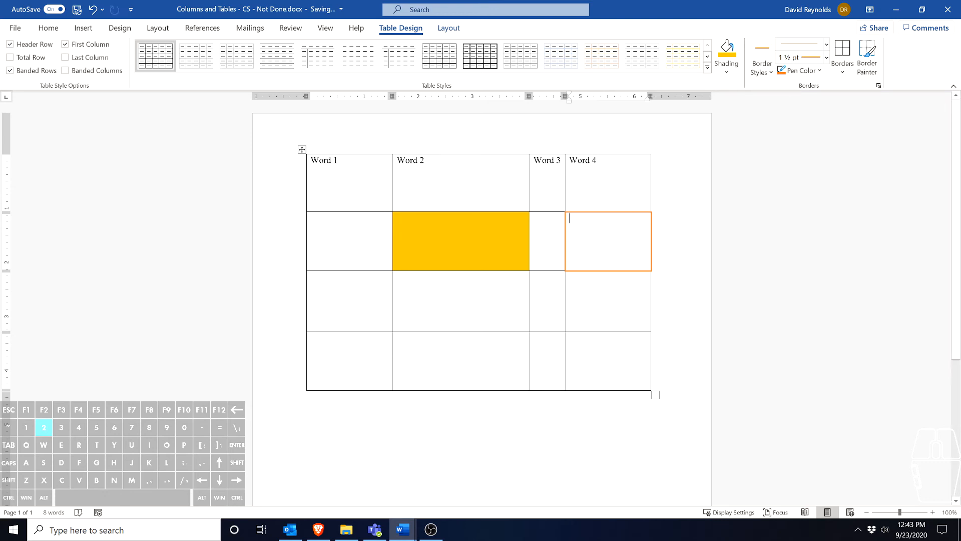
left_click(596, 183)
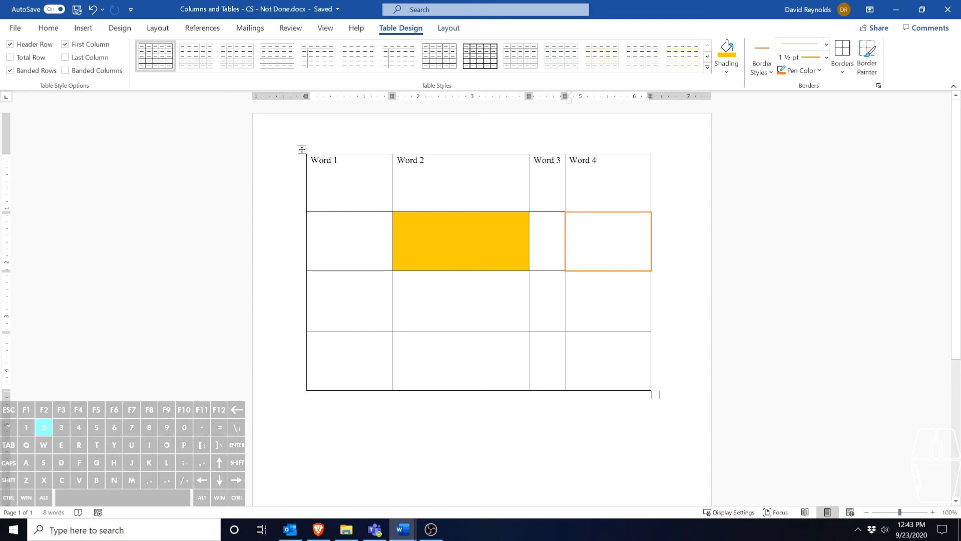
Try moving the whole table toward the page's upper and left edges, and undo the moves
mouse_move(303, 150)
left_mouse_down()
mouse_move(311, 240)
mouse_move(299, 146)
mouse_move(296, 230)
mouse_move(300, 143)
left_mouse_up()
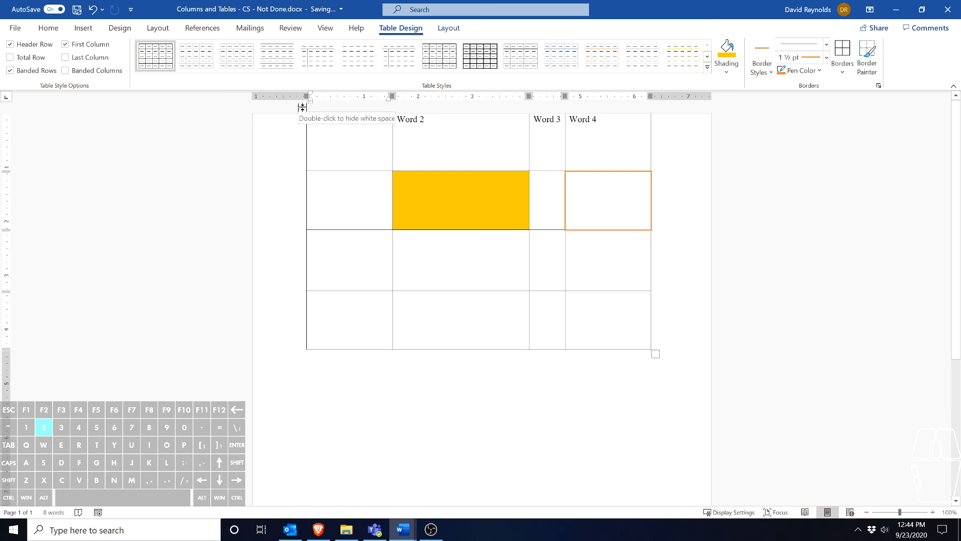
left_click_drag(303, 107, 318, 157)
left_click_drag(303, 109, 309, 188)
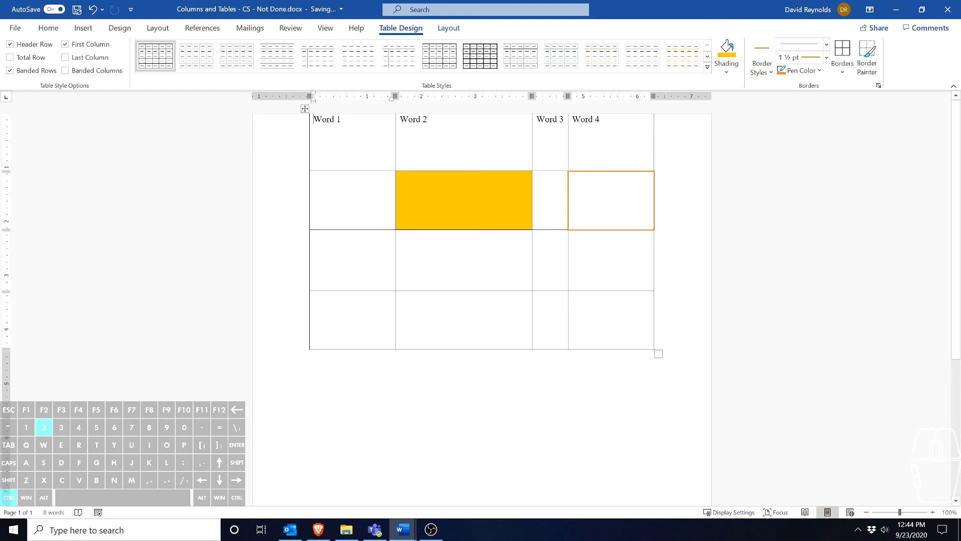
key("ctrl+a")
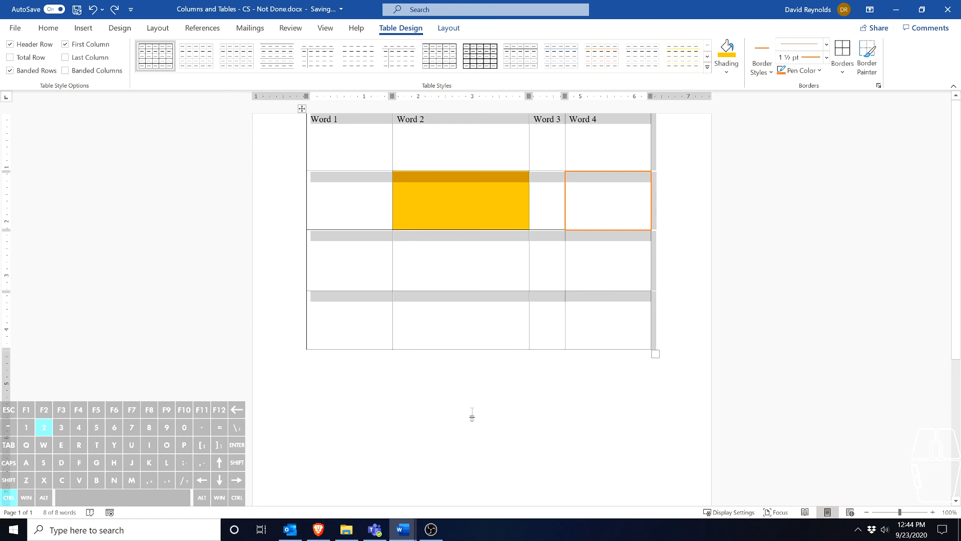
key("ctrl+2")
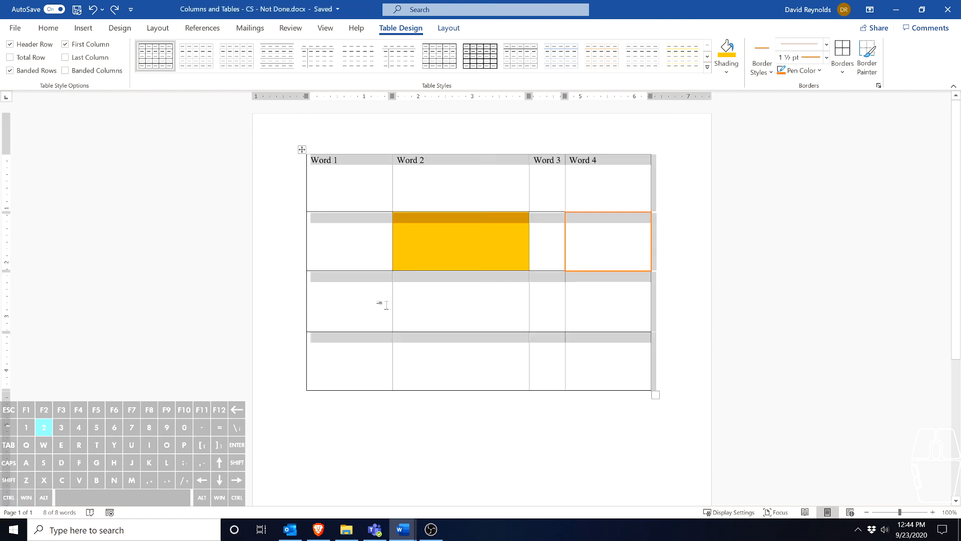
left_click_drag(304, 149, 249, 110)
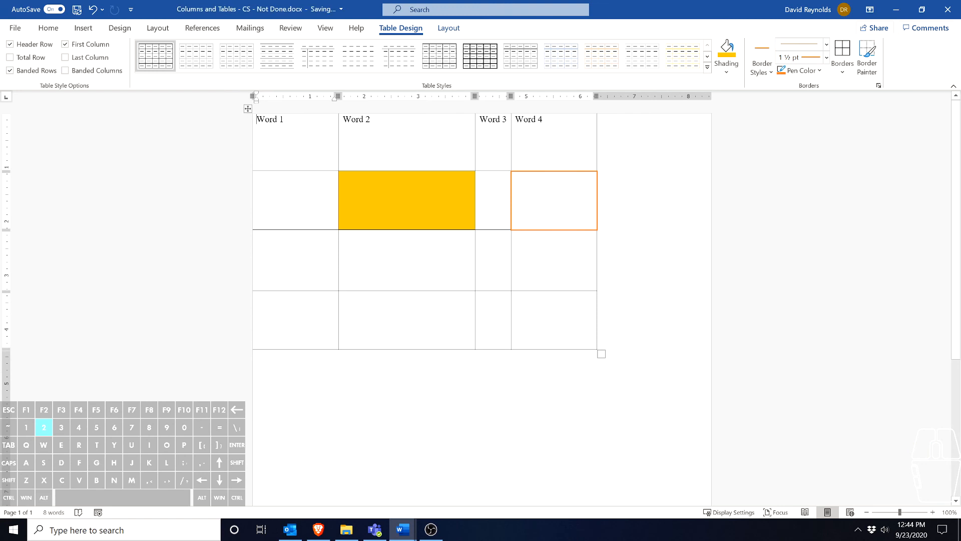
key("ctrl+z")
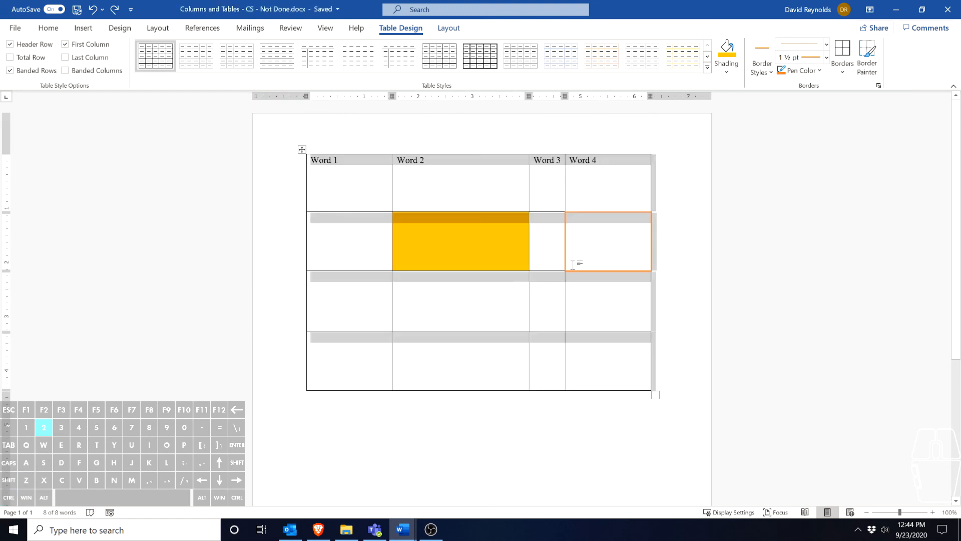
Examine the options for inserting a table, with the "Word 4" cell selected and with the cursor below the table
left_click(621, 425)
left_click(339, 189)
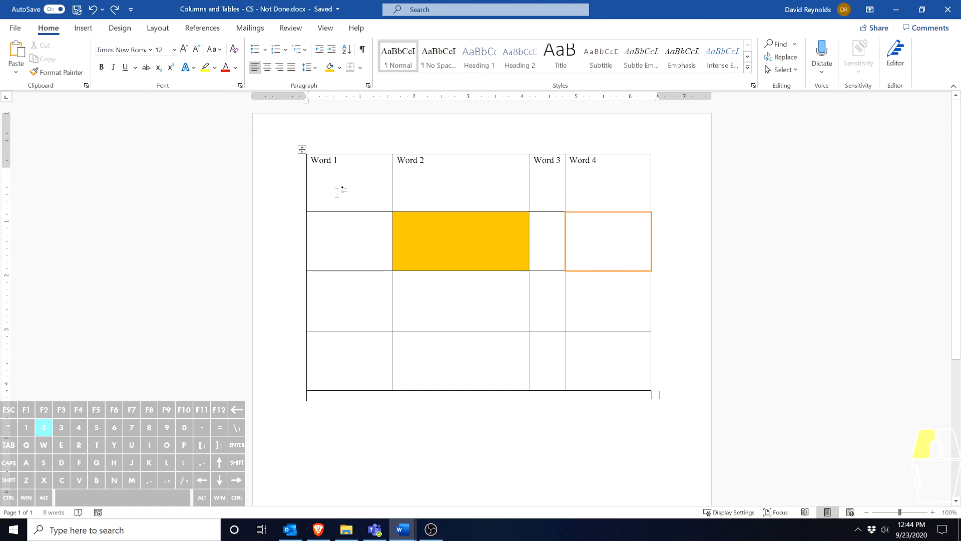
left_click(565, 196)
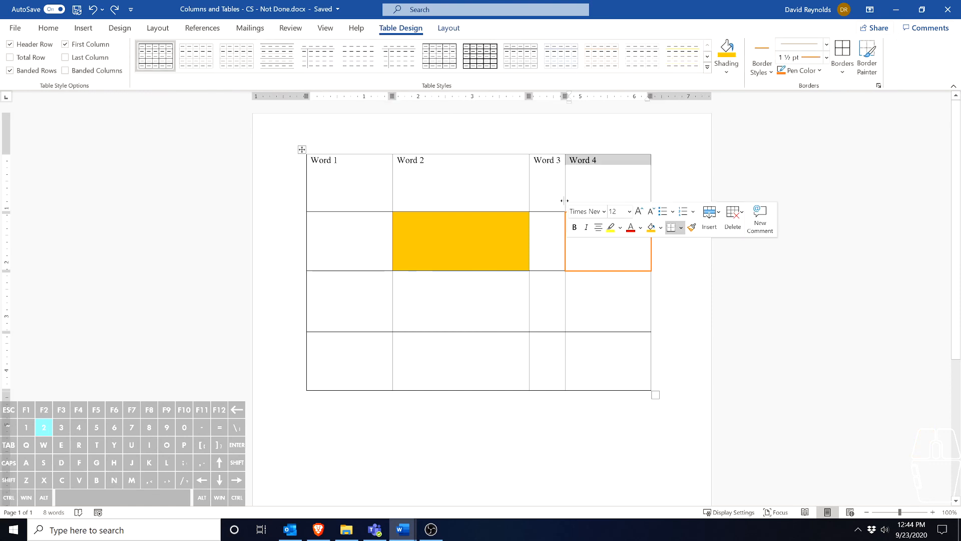
left_click(80, 30)
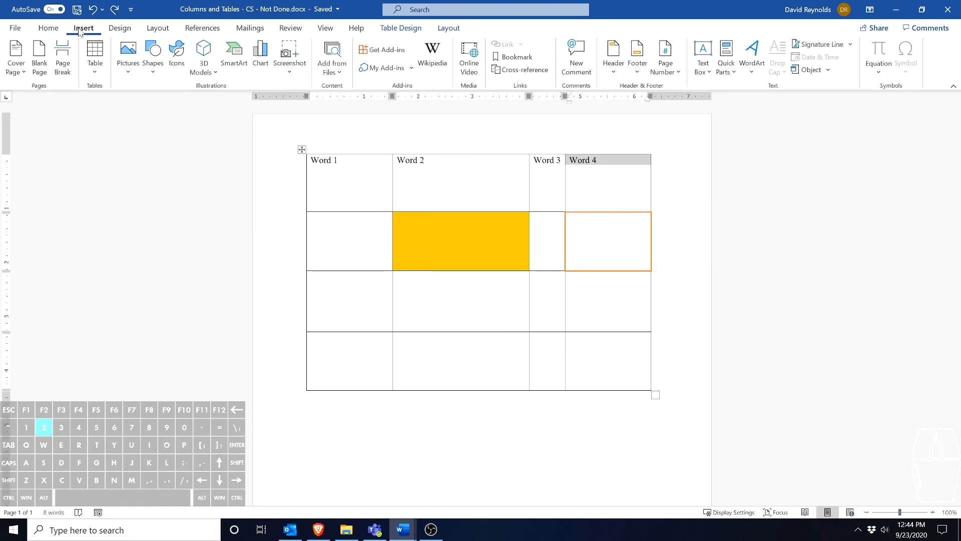
left_click(95, 55)
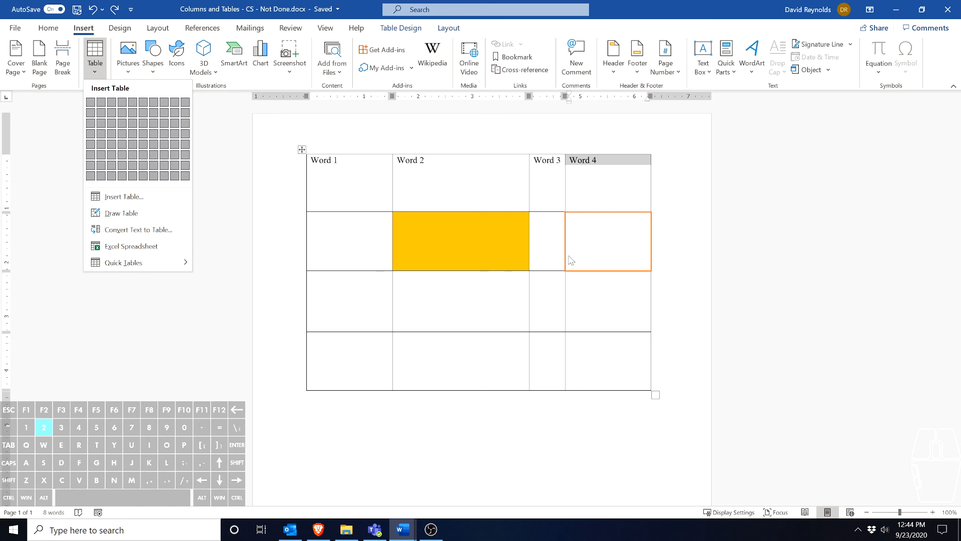
left_click(427, 408)
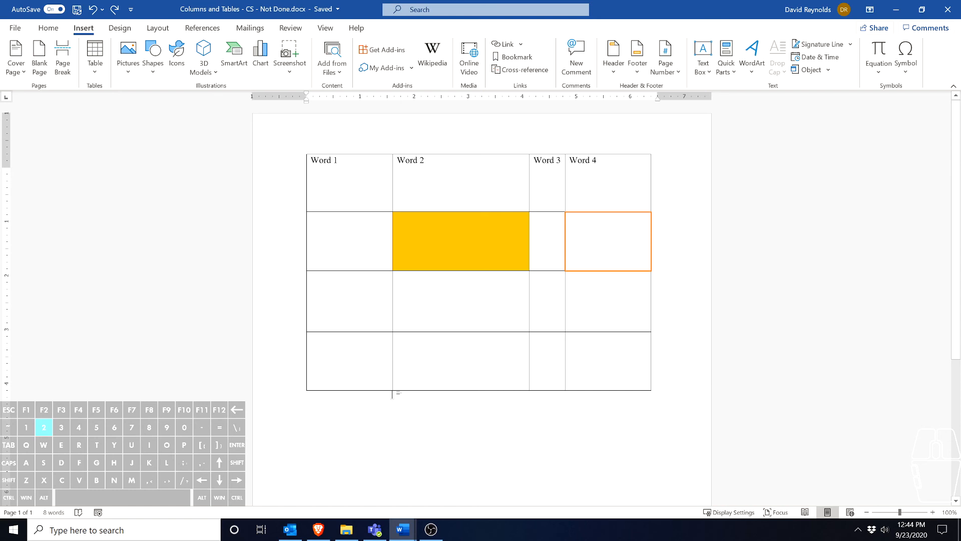
left_click(95, 55)
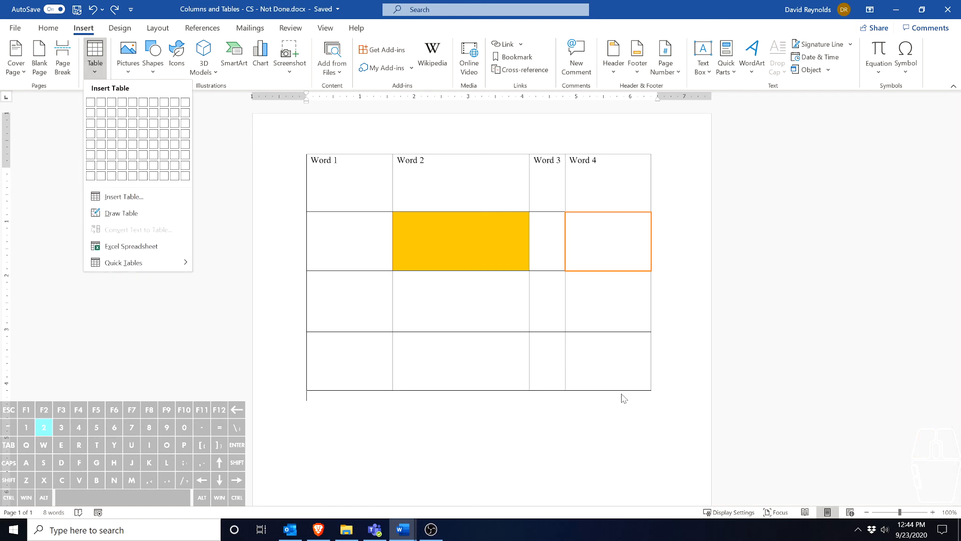
left_click(657, 397)
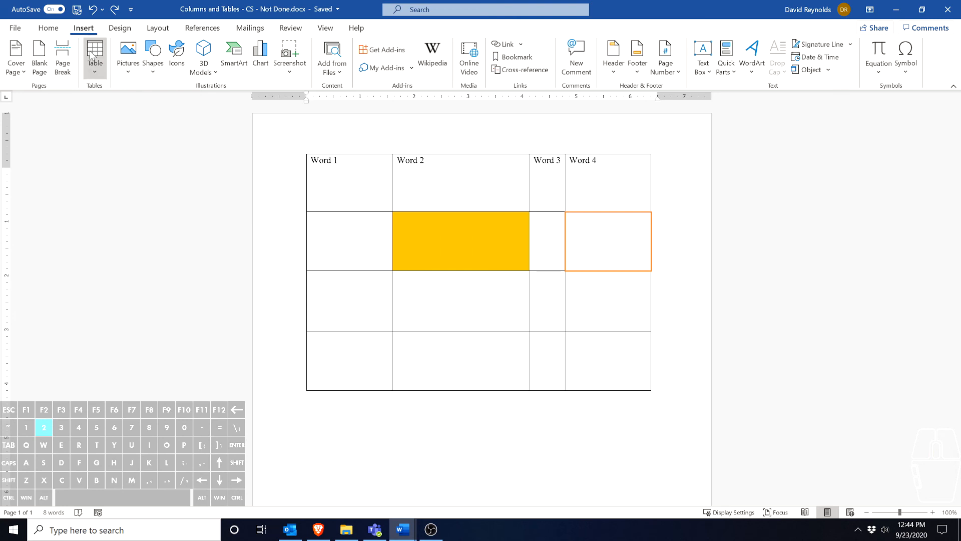
Move the text cursor from the "Word 2" cell through neighboring cells to the third column
left_click(475, 181)
key("Tab")
key("Down")
key("Down")
key("Up")
key("Right")
key("Right")
key("Right")
key("Left")
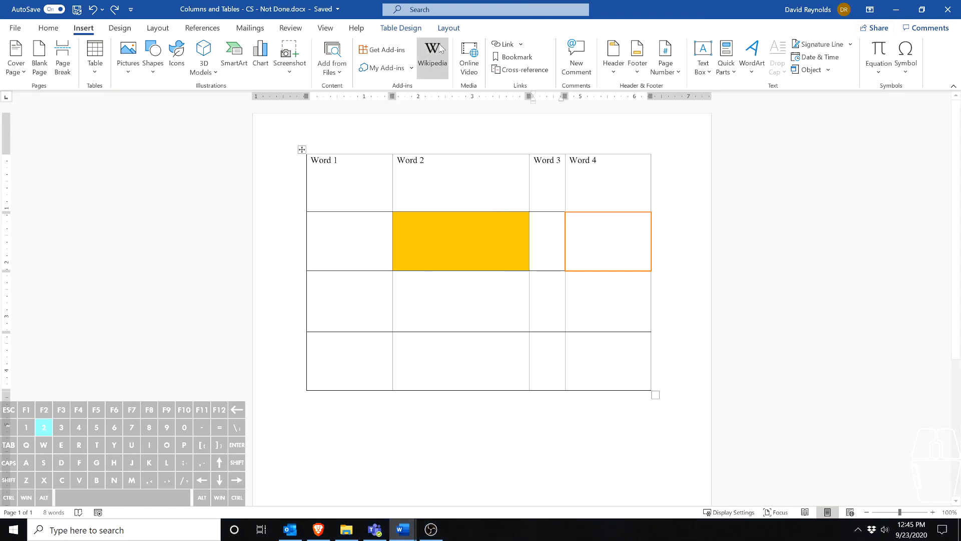
Review the table's design and layout options and place the cursor in the third row's fourth cell
left_click(409, 29)
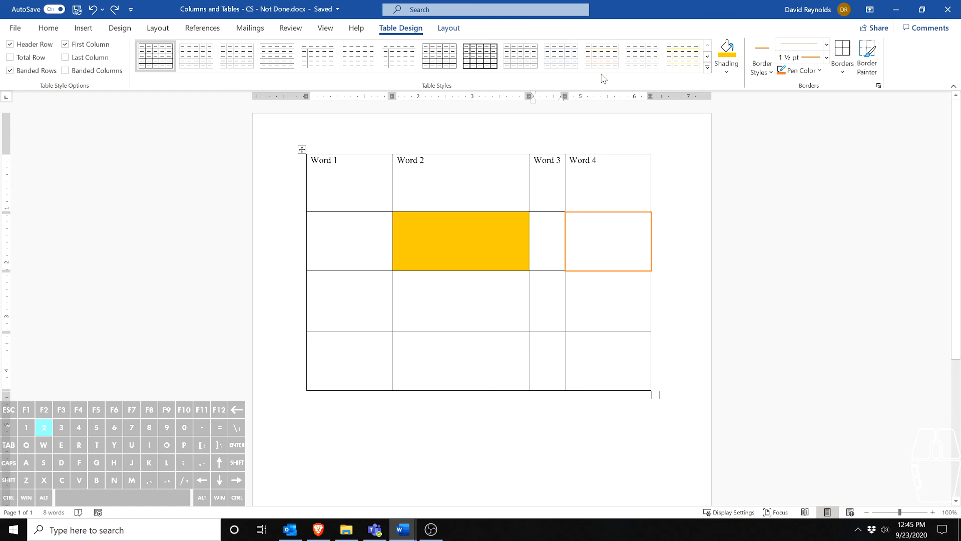
left_click(448, 30)
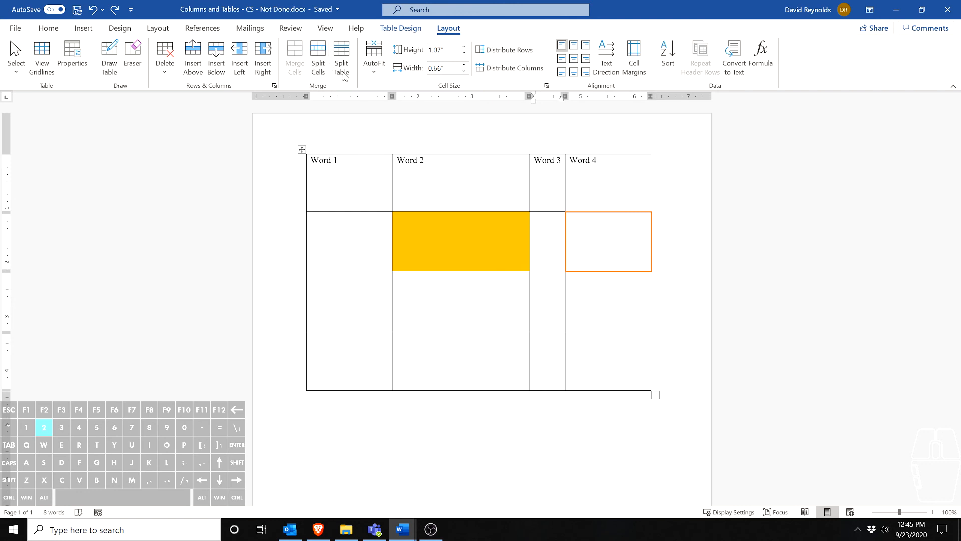
left_click(600, 293)
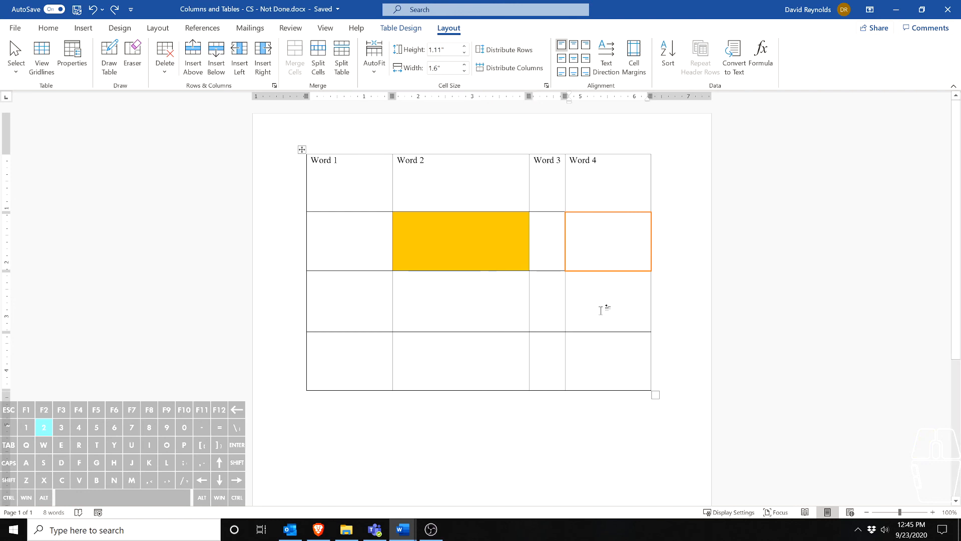